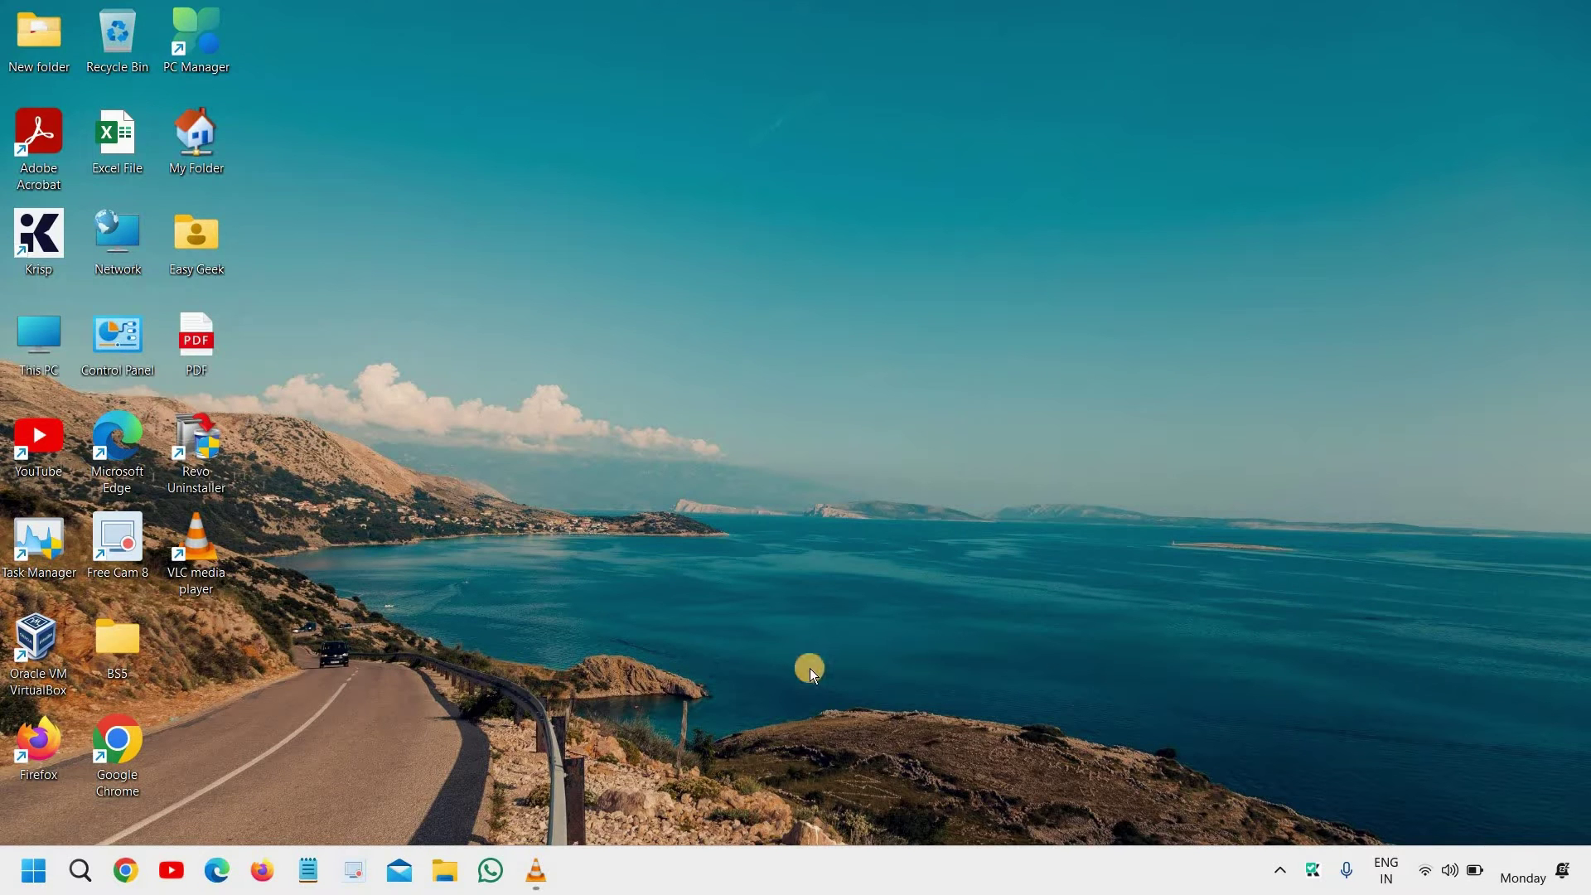
# Step: Bring VLC media player up on the desktop
pyautogui.click(537, 871)
pyautogui.click(1471, 16)
pyautogui.click(536, 870)
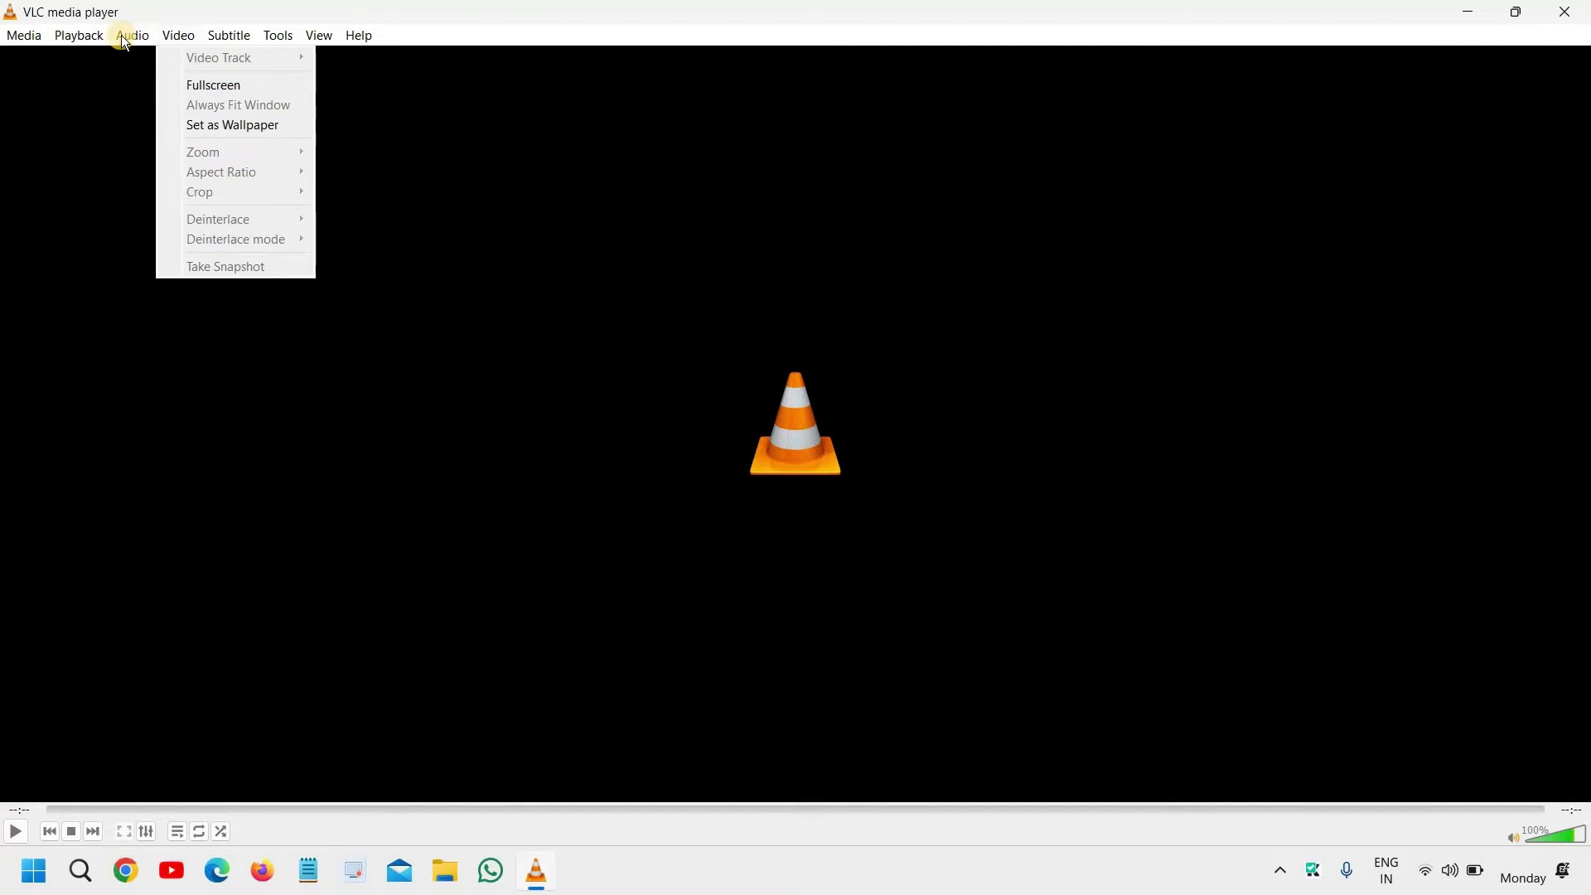
# Step: Check the audio mute option and the list of available audio output devices
pyautogui.moveTo(121, 33)
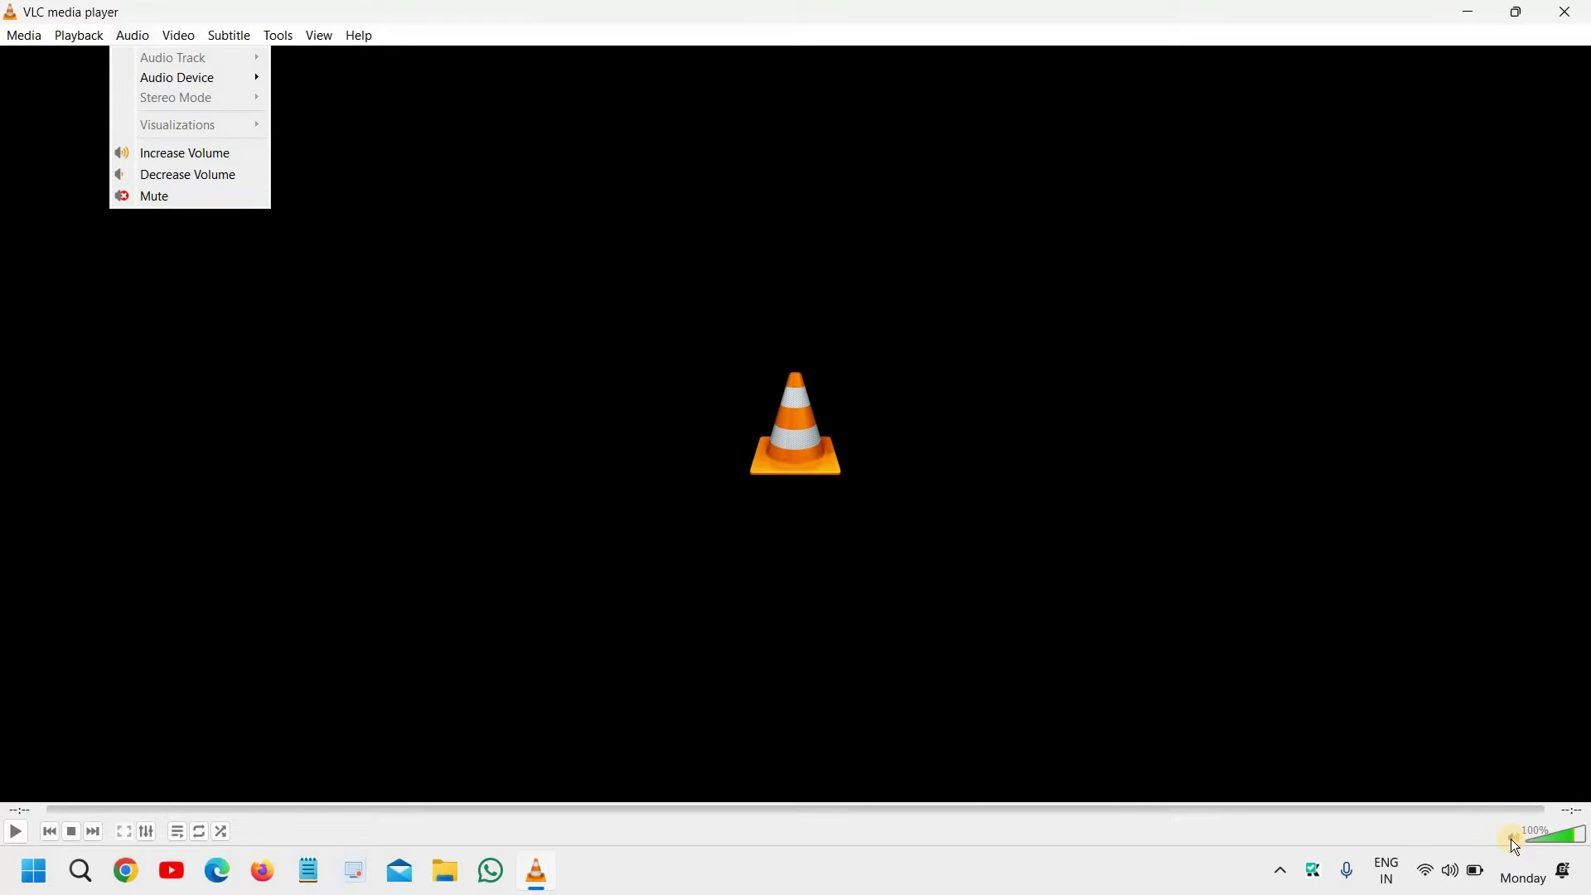
pyautogui.click(174, 199)
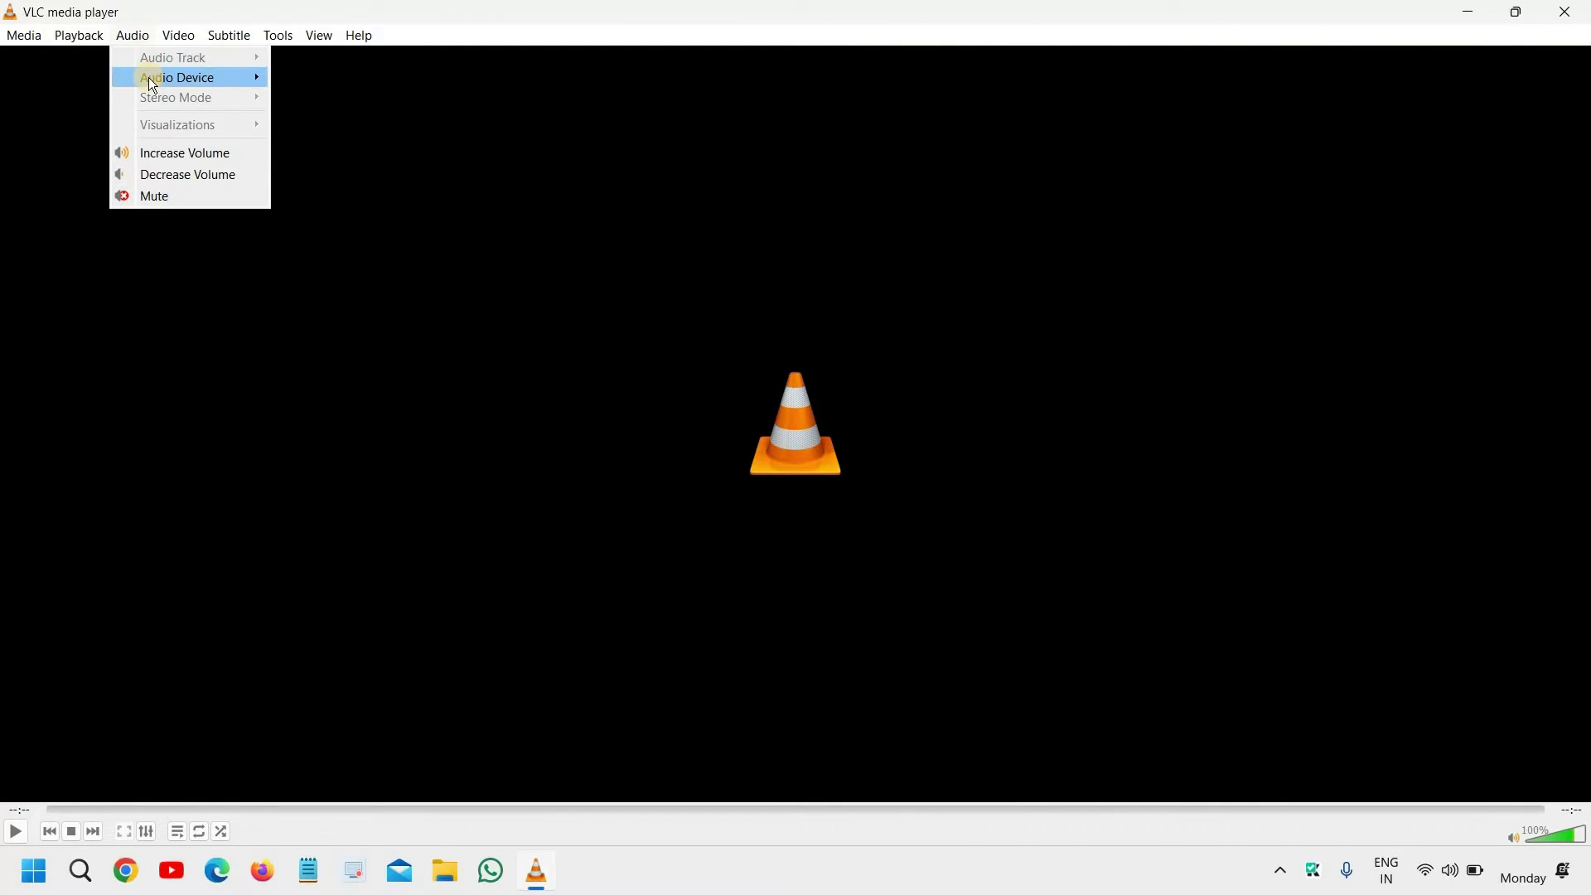
pyautogui.moveTo(147, 78)
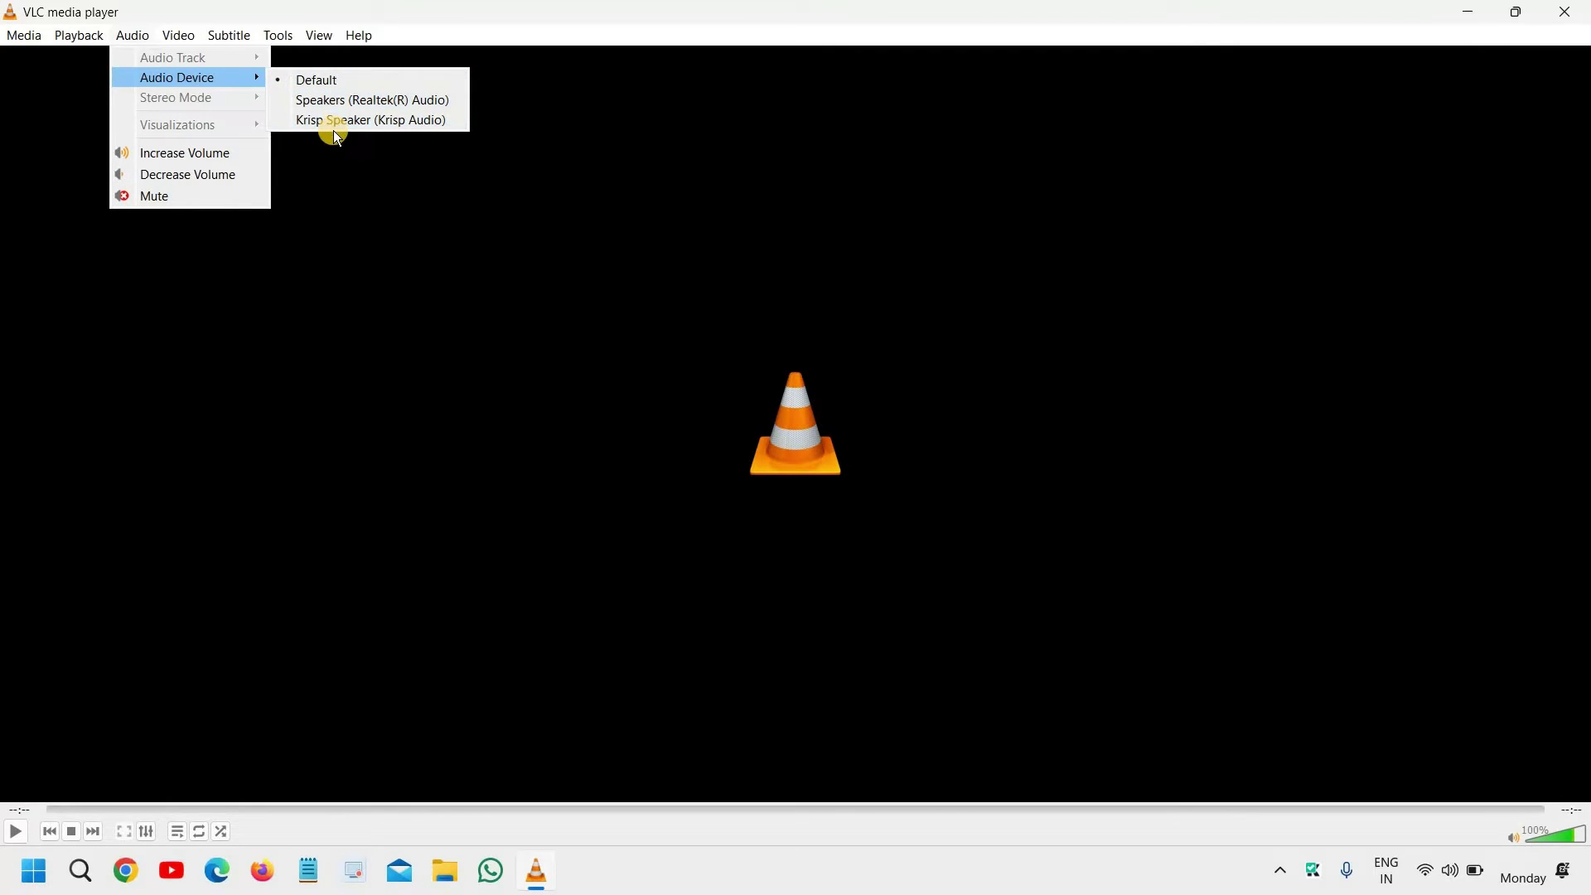
pyautogui.click(340, 170)
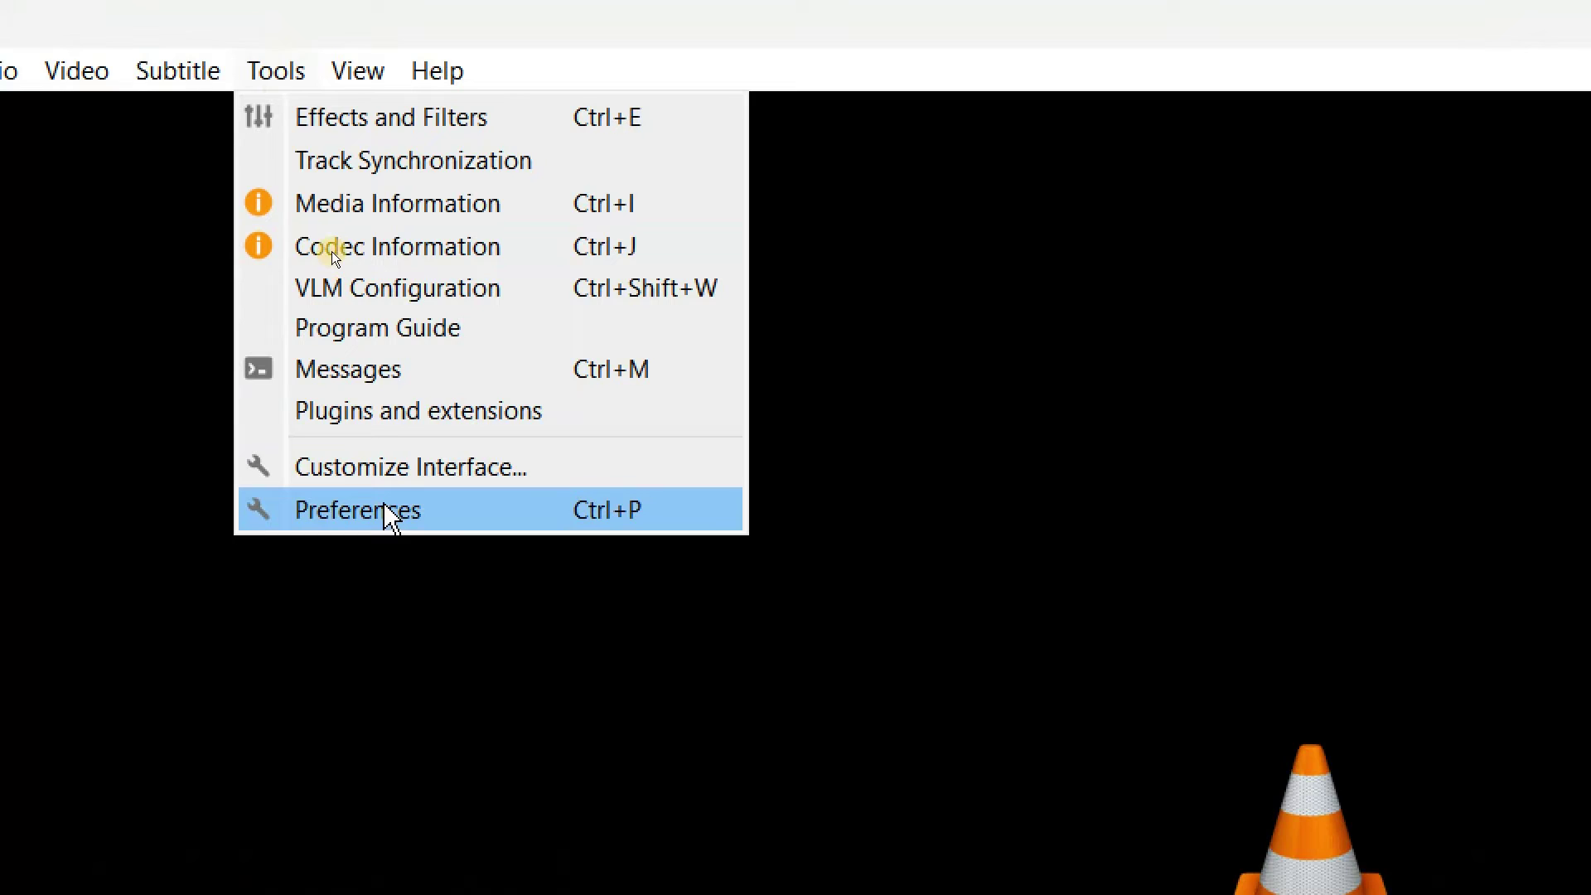
# Step: Reset all VLC media player preferences from the audio settings and confirm the reset
pyautogui.click(387, 512)
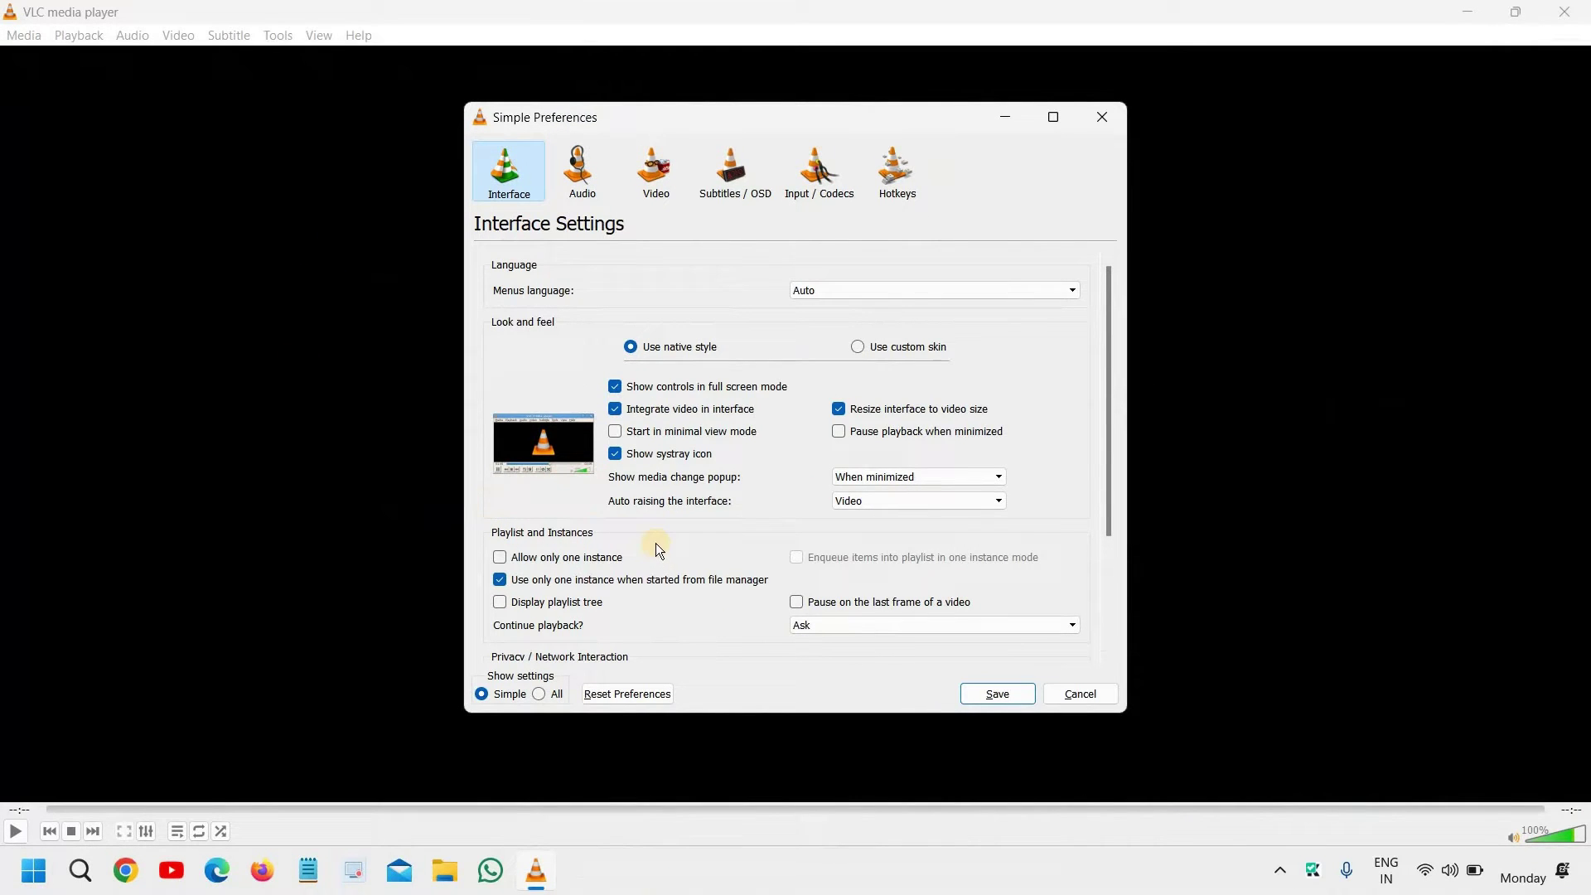
pyautogui.click(585, 187)
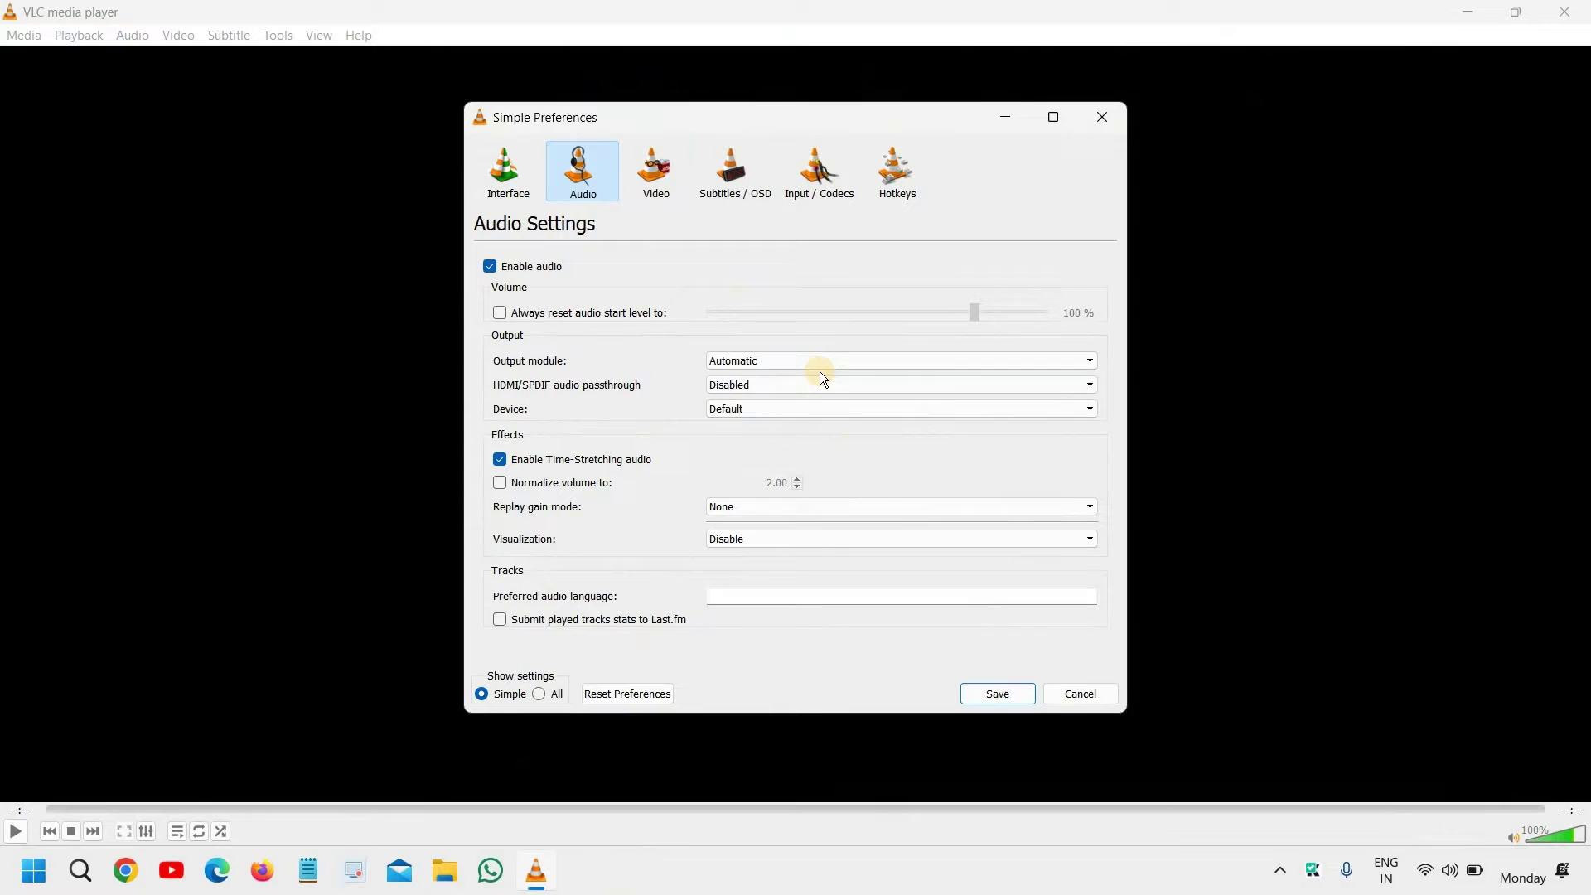
pyautogui.click(654, 692)
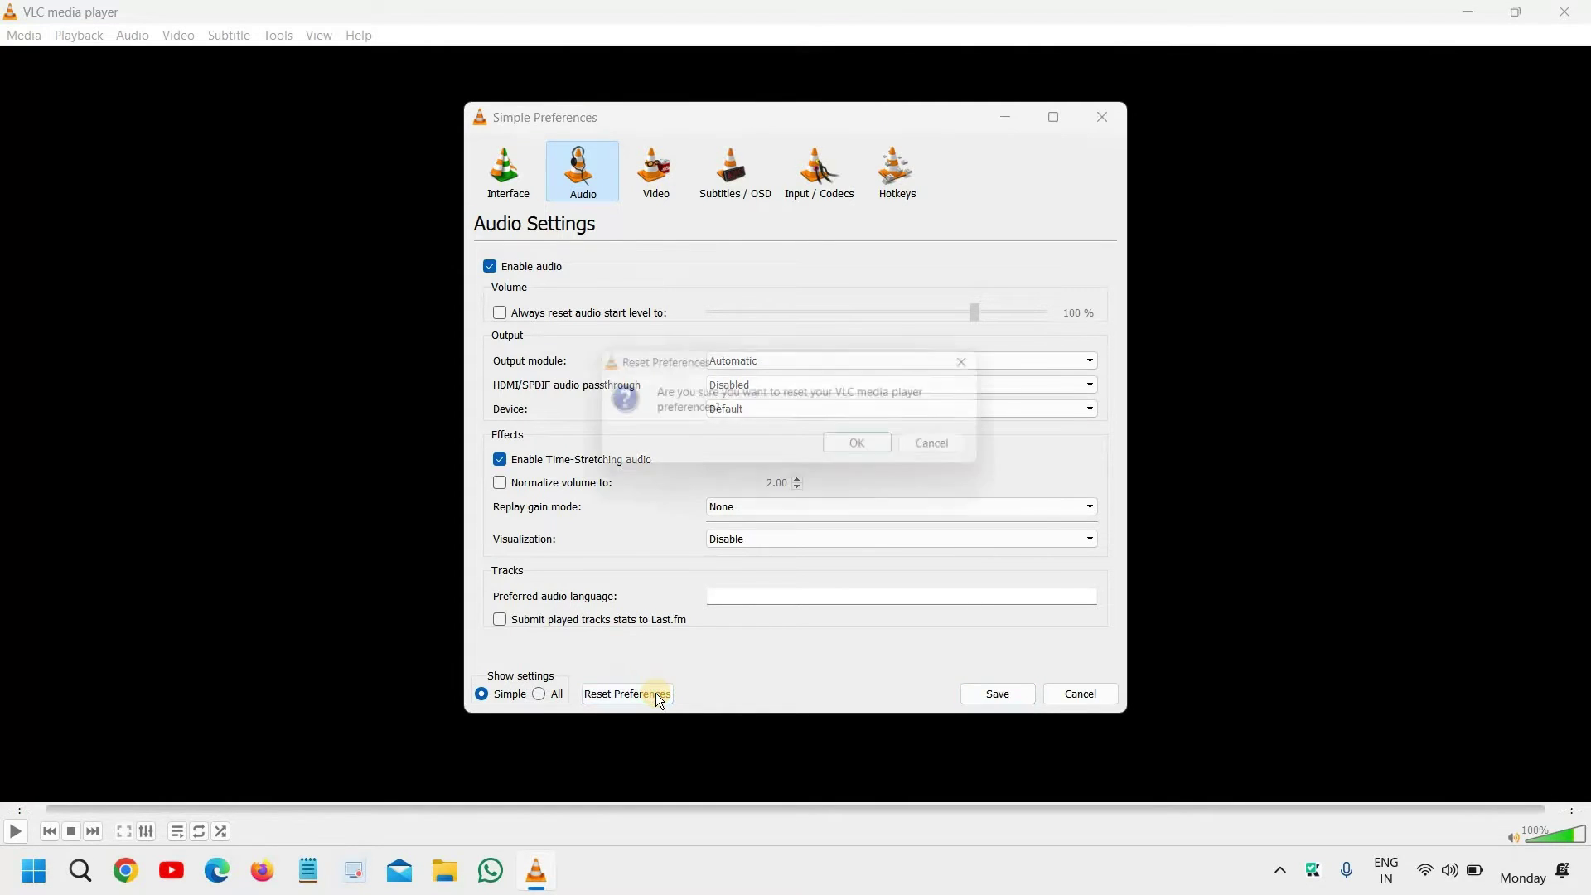
pyautogui.click(870, 449)
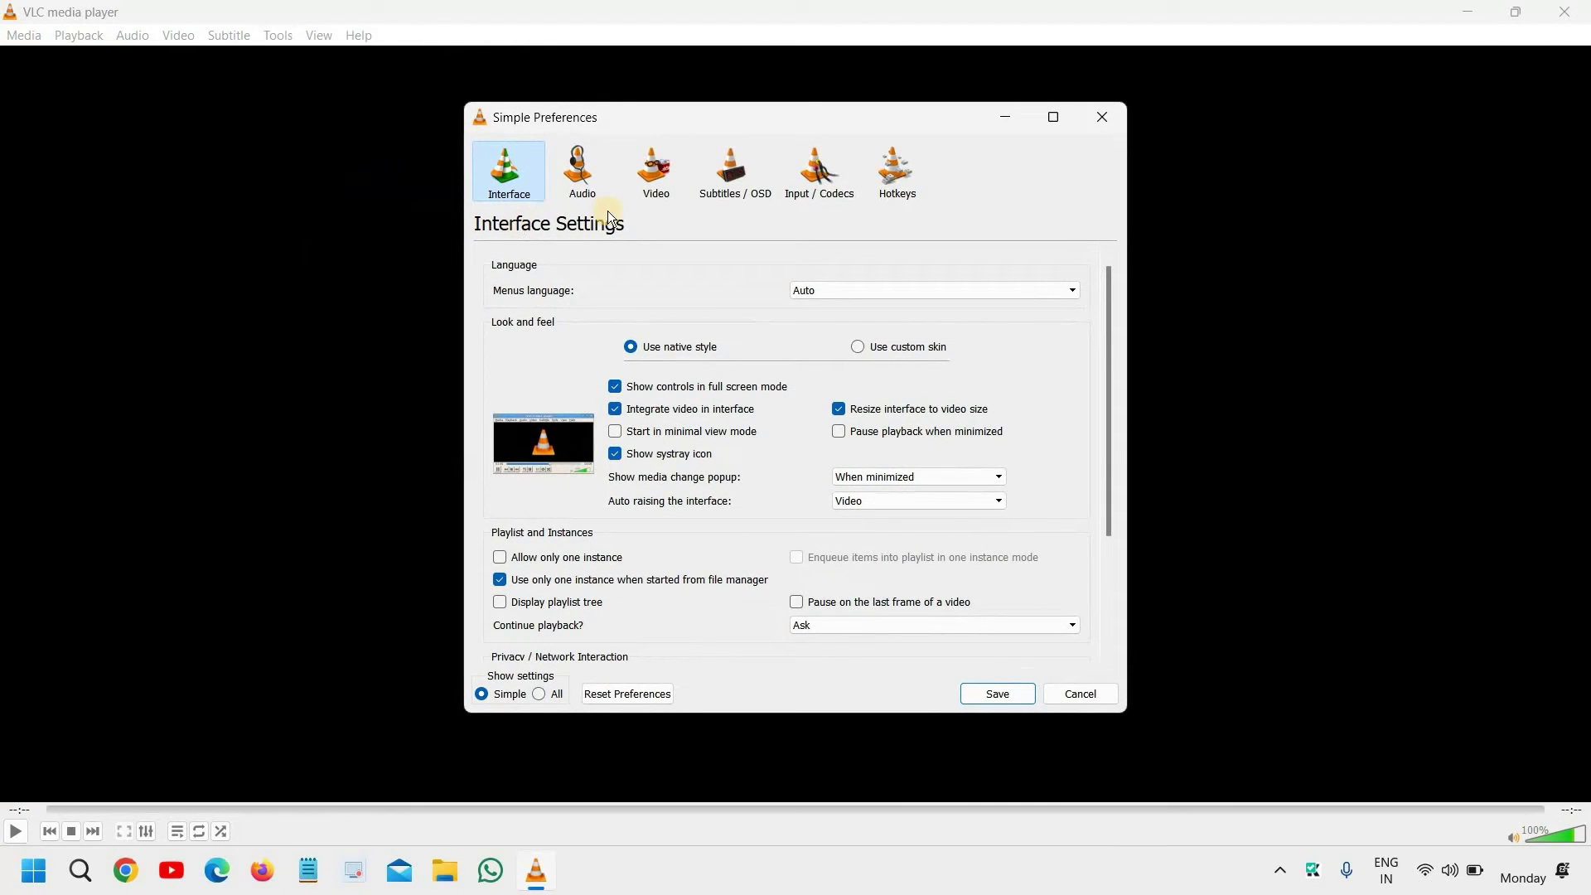
# Step: Try the Automatic output module with HDMI/SPDIF audio passthrough set to Enabled in the audio preferences, and discard the changes
pyautogui.click(582, 192)
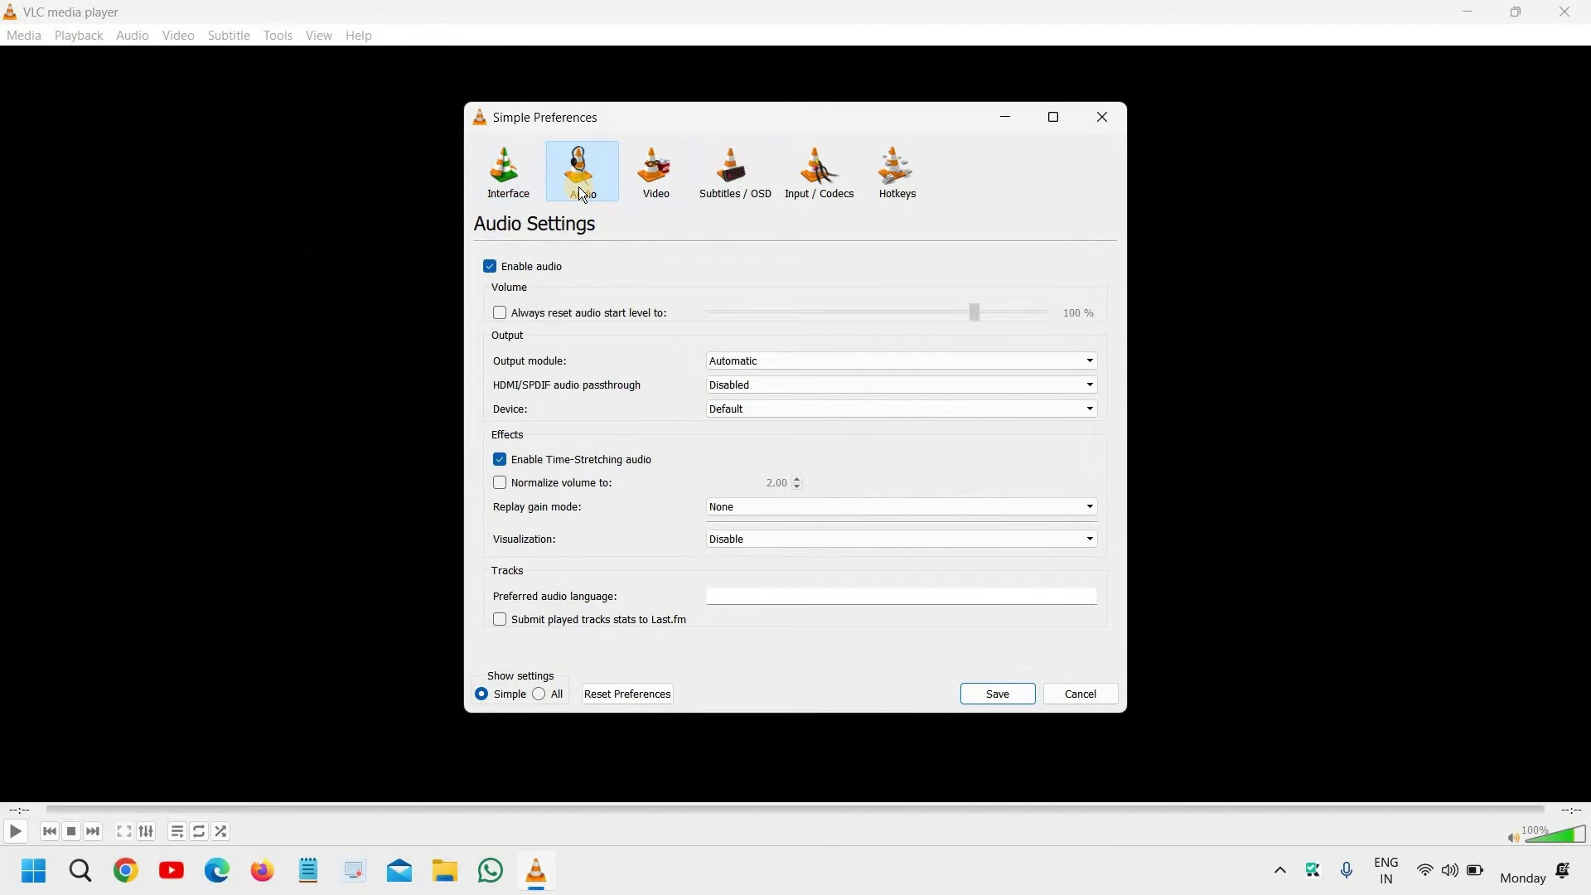
pyautogui.click(793, 362)
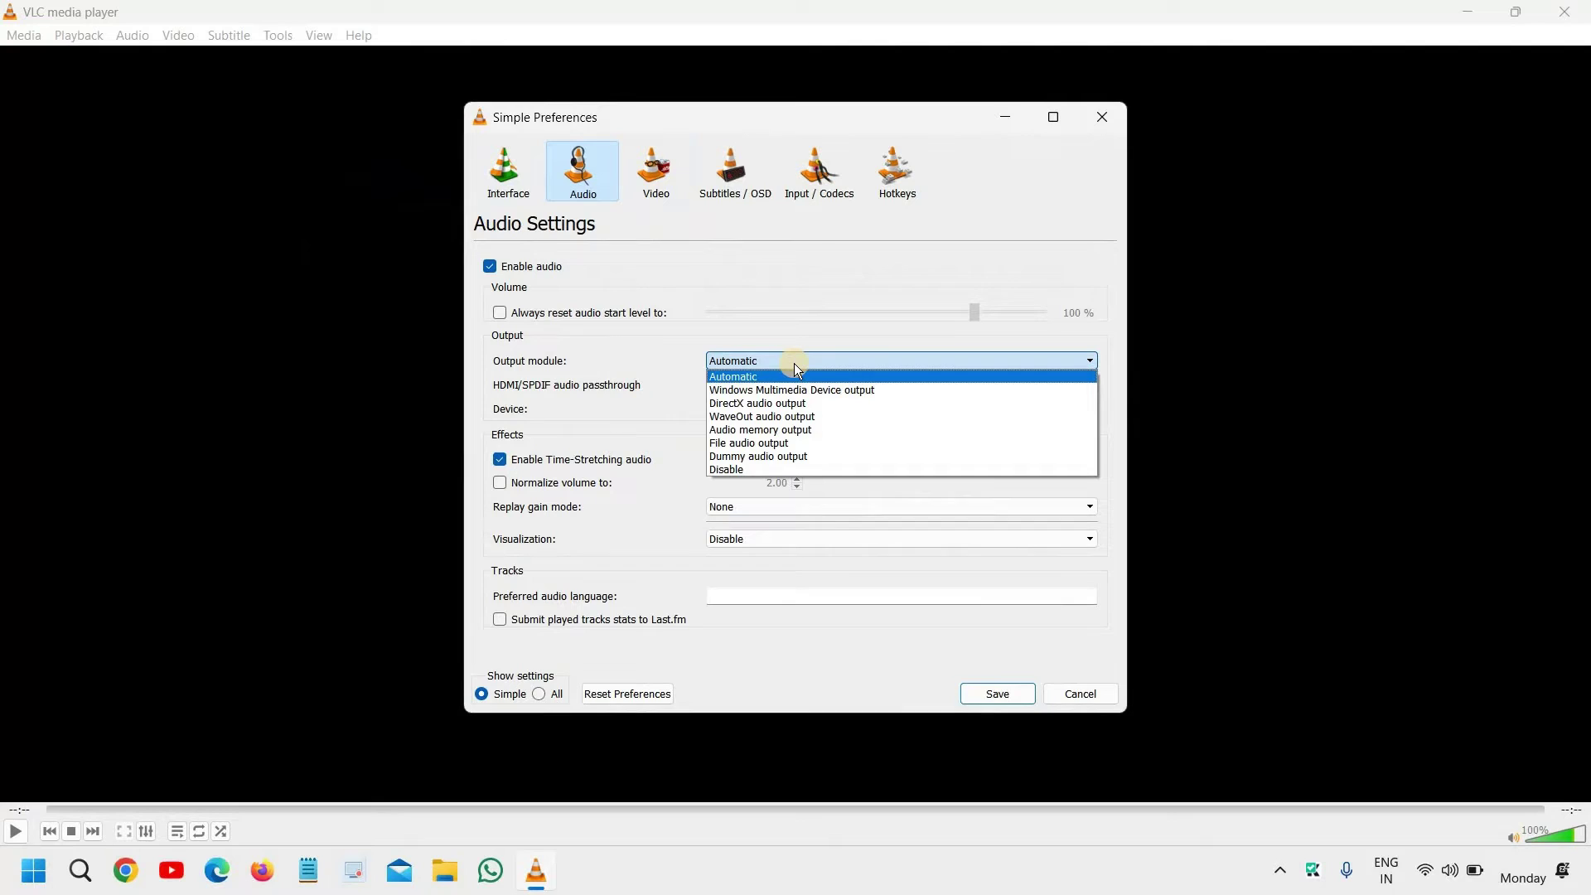
pyautogui.click(759, 361)
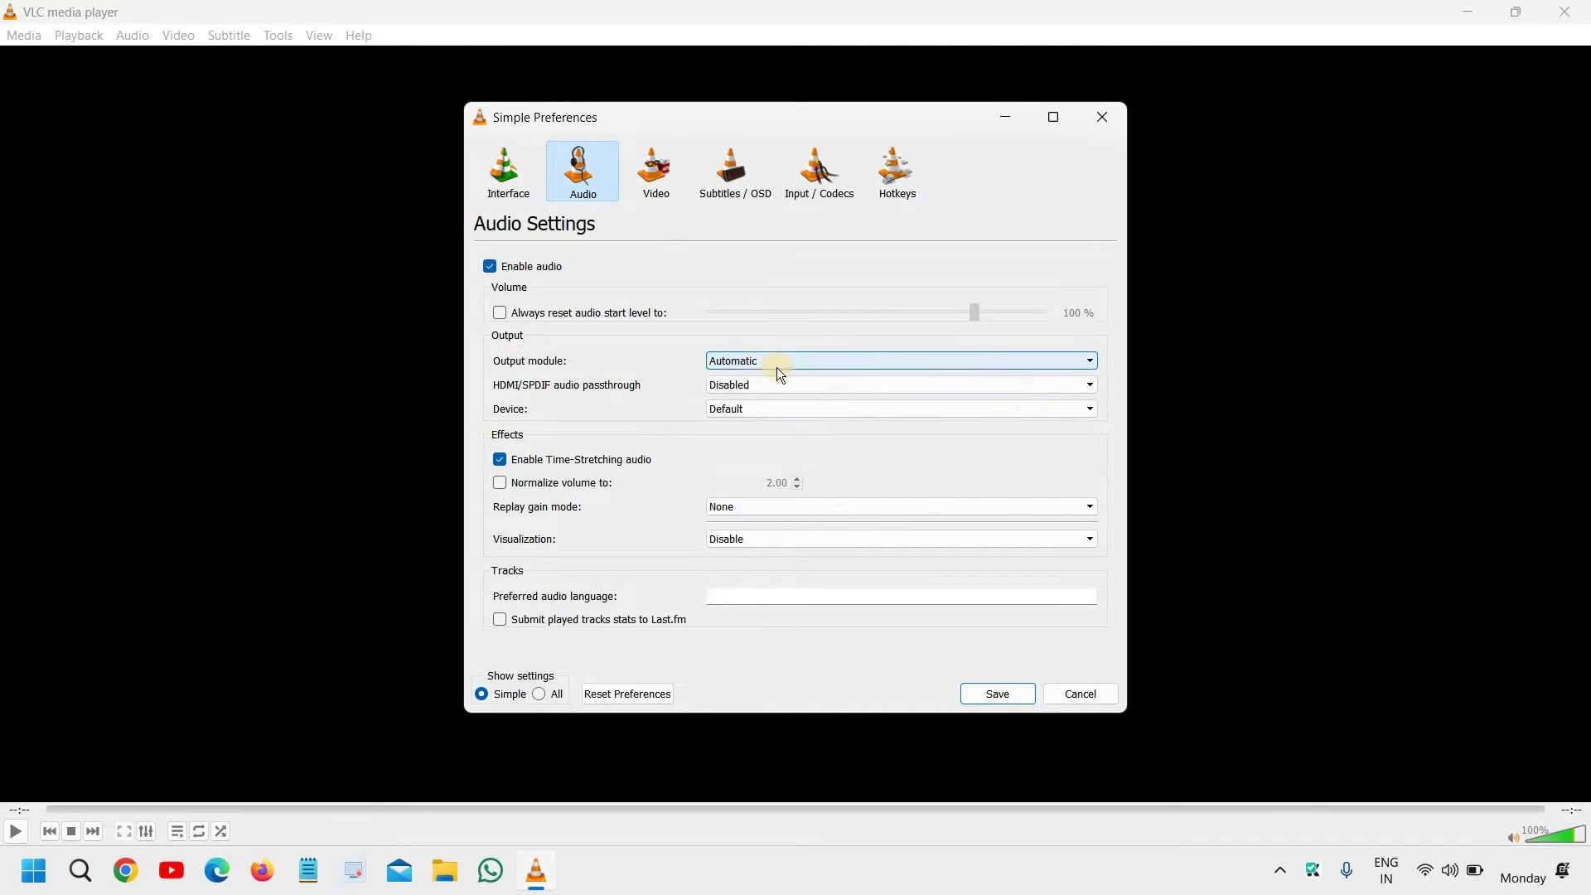
pyautogui.click(777, 389)
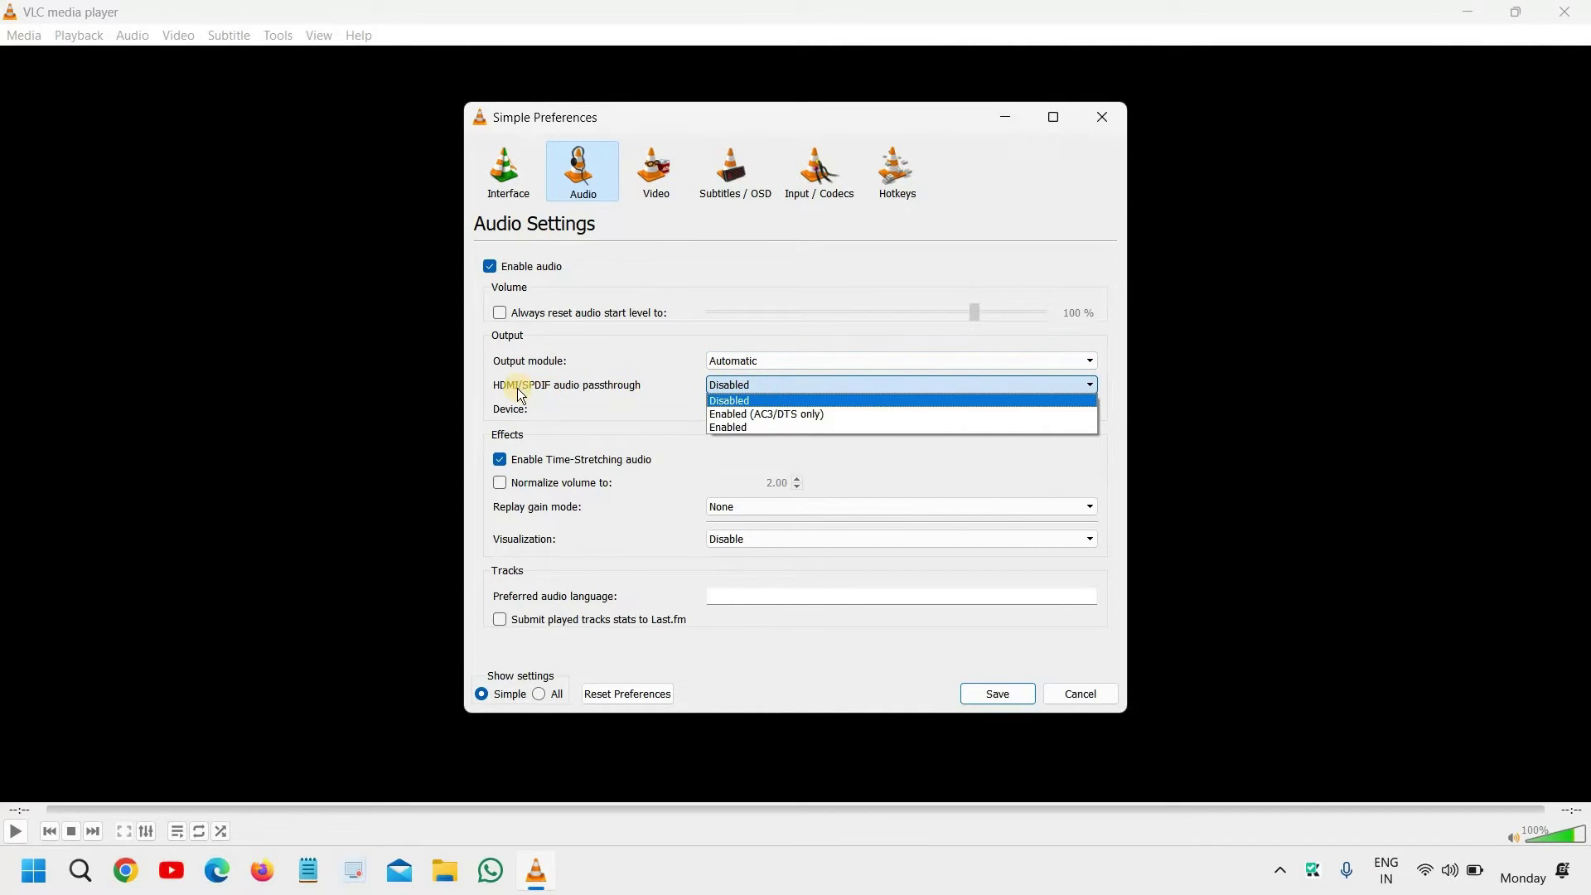
pyautogui.click(745, 429)
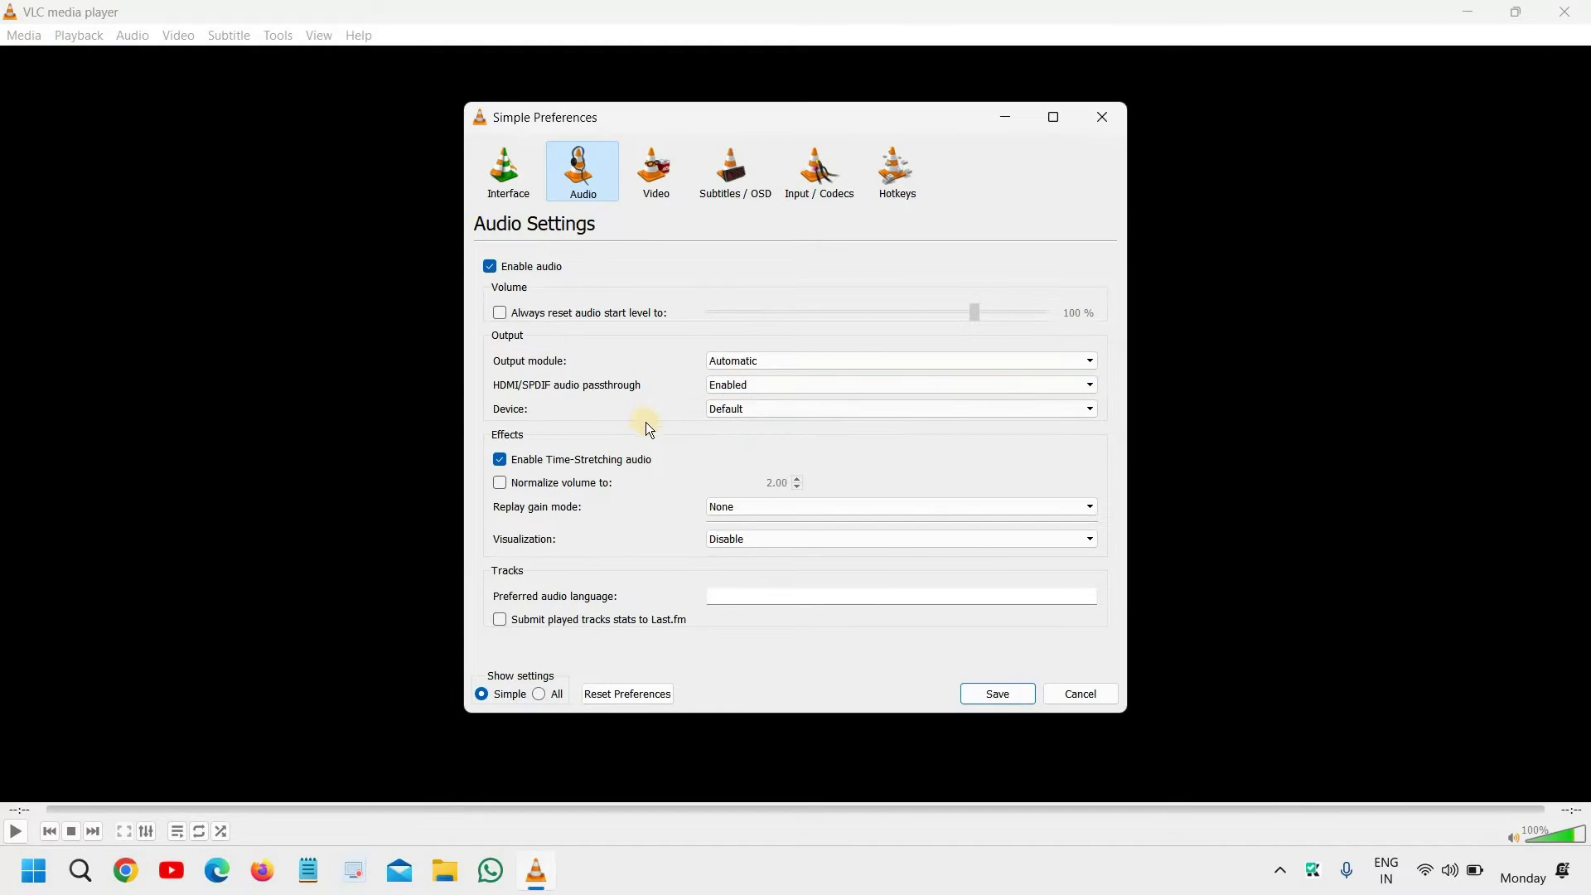
pyautogui.click(1081, 698)
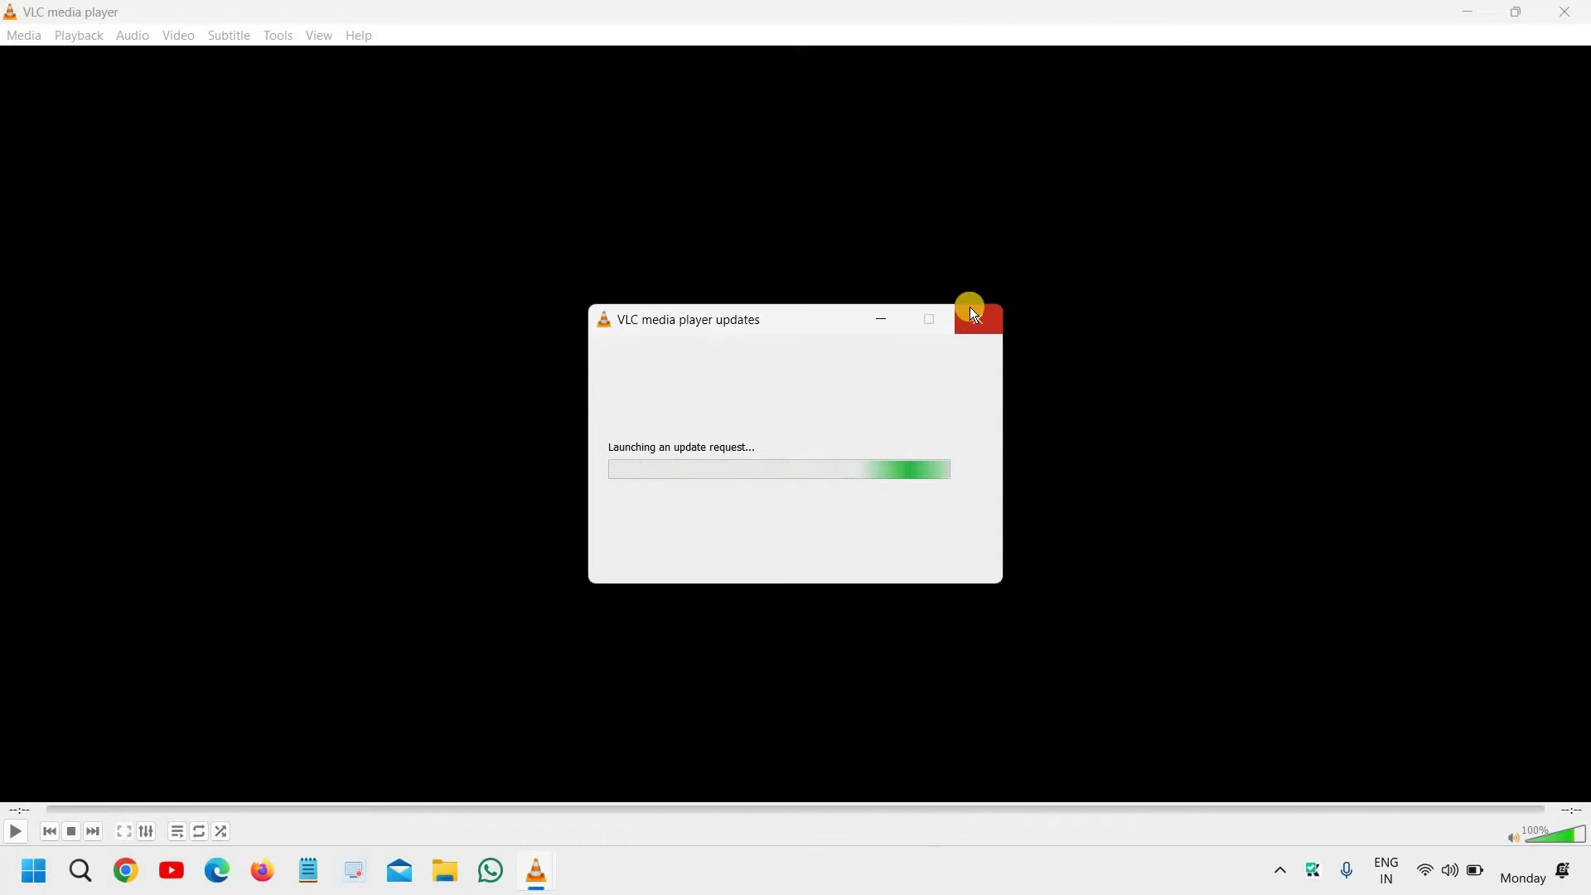
# Step: Dismiss the player's update check and close VLC media player
pyautogui.click(981, 315)
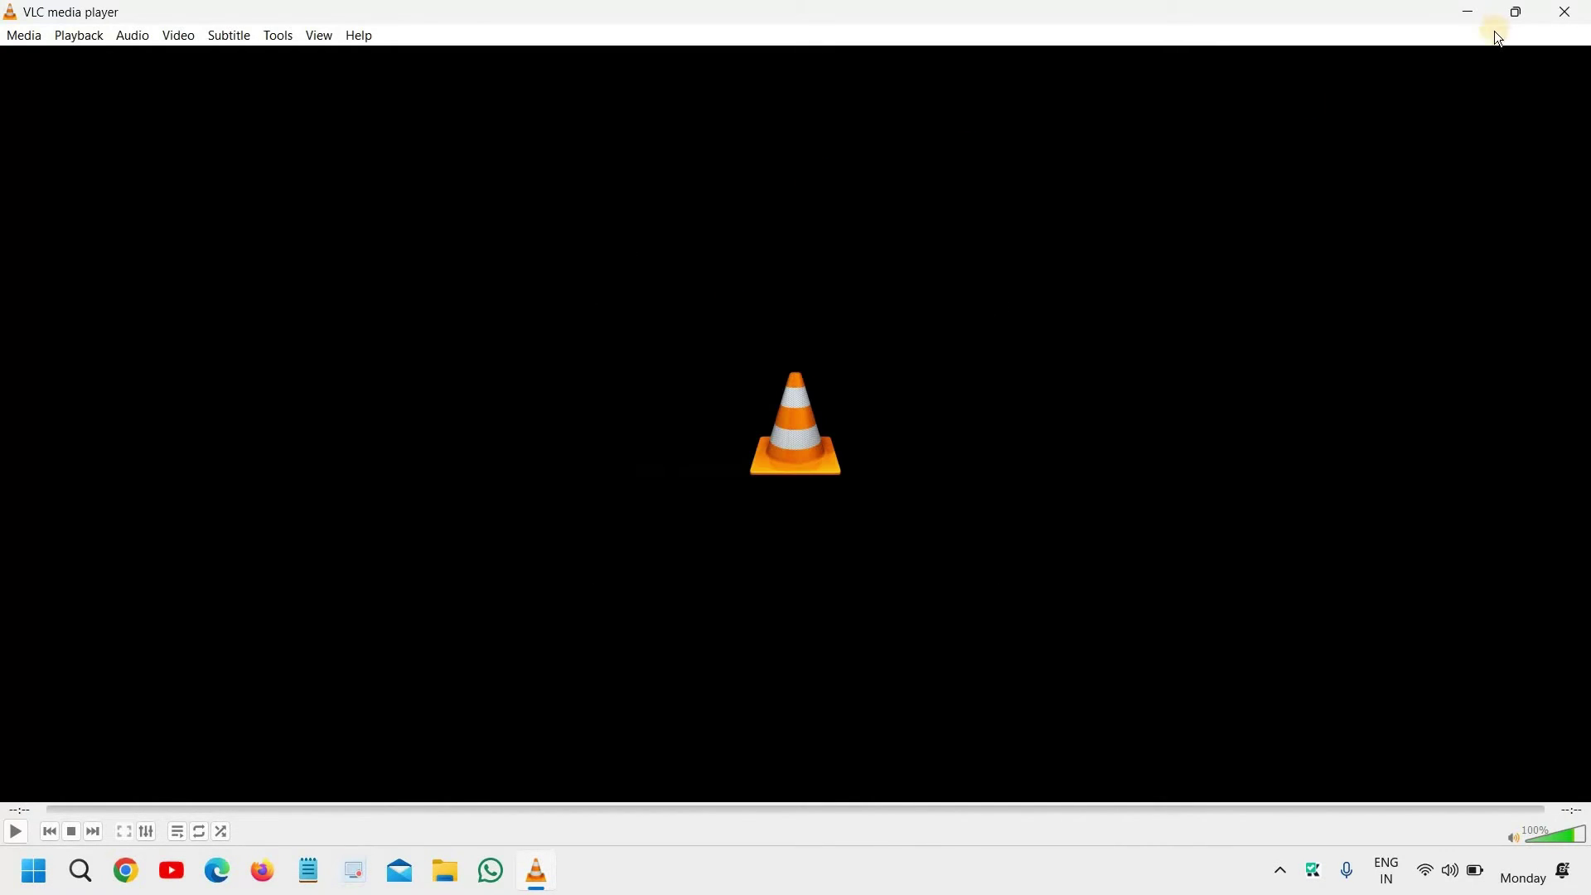
pyautogui.click(1564, 13)
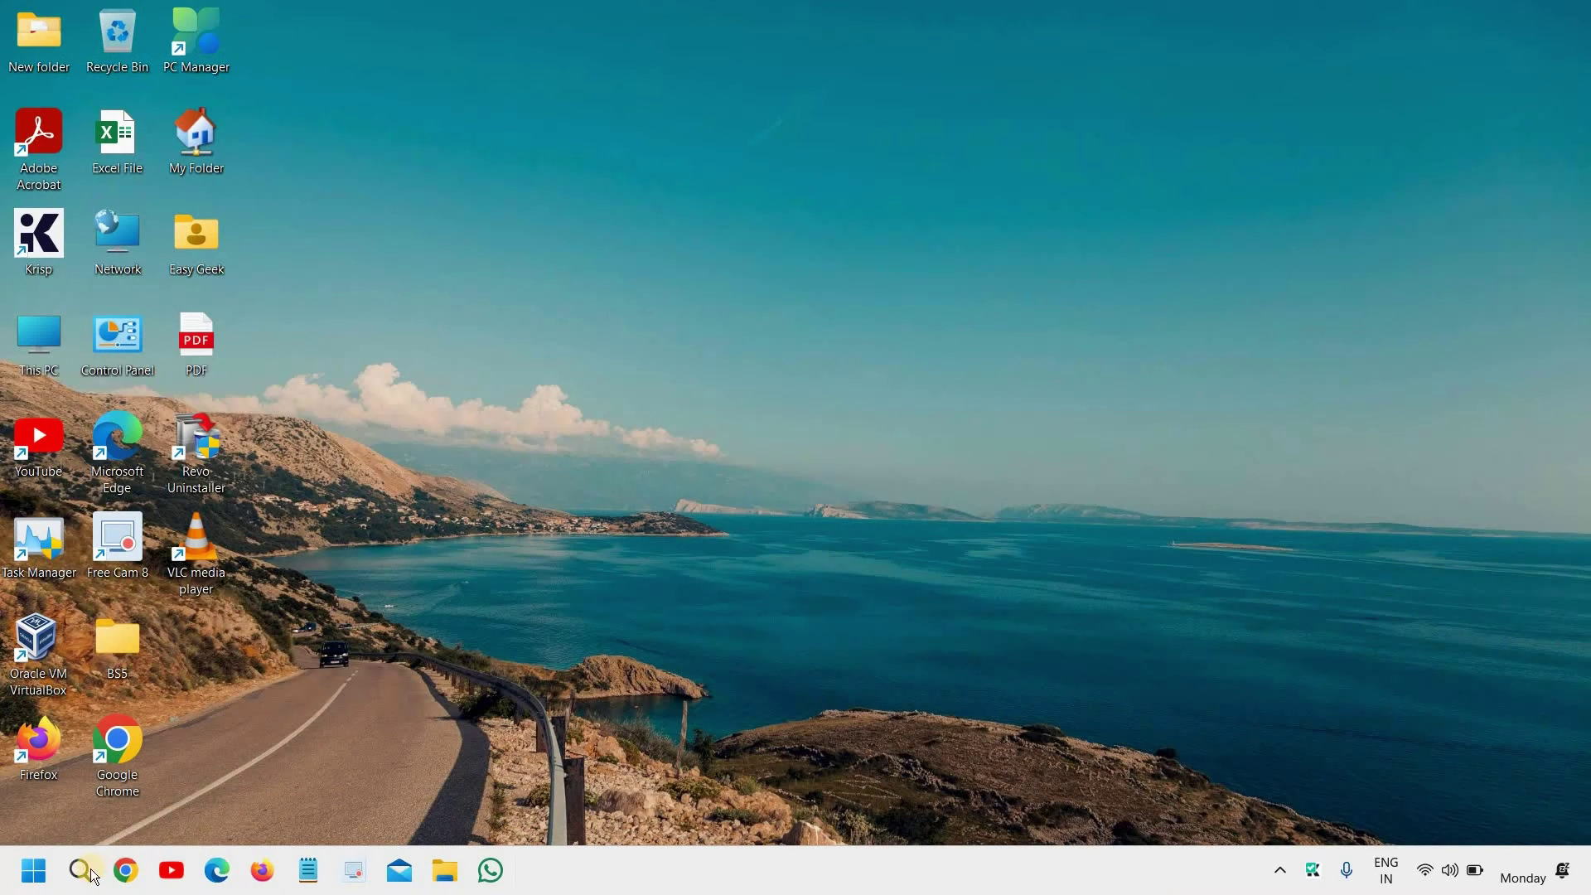
# Step: Search Windows for "control", open Control Panel in a maximized window and view its items as large icons
pyautogui.click(81, 871)
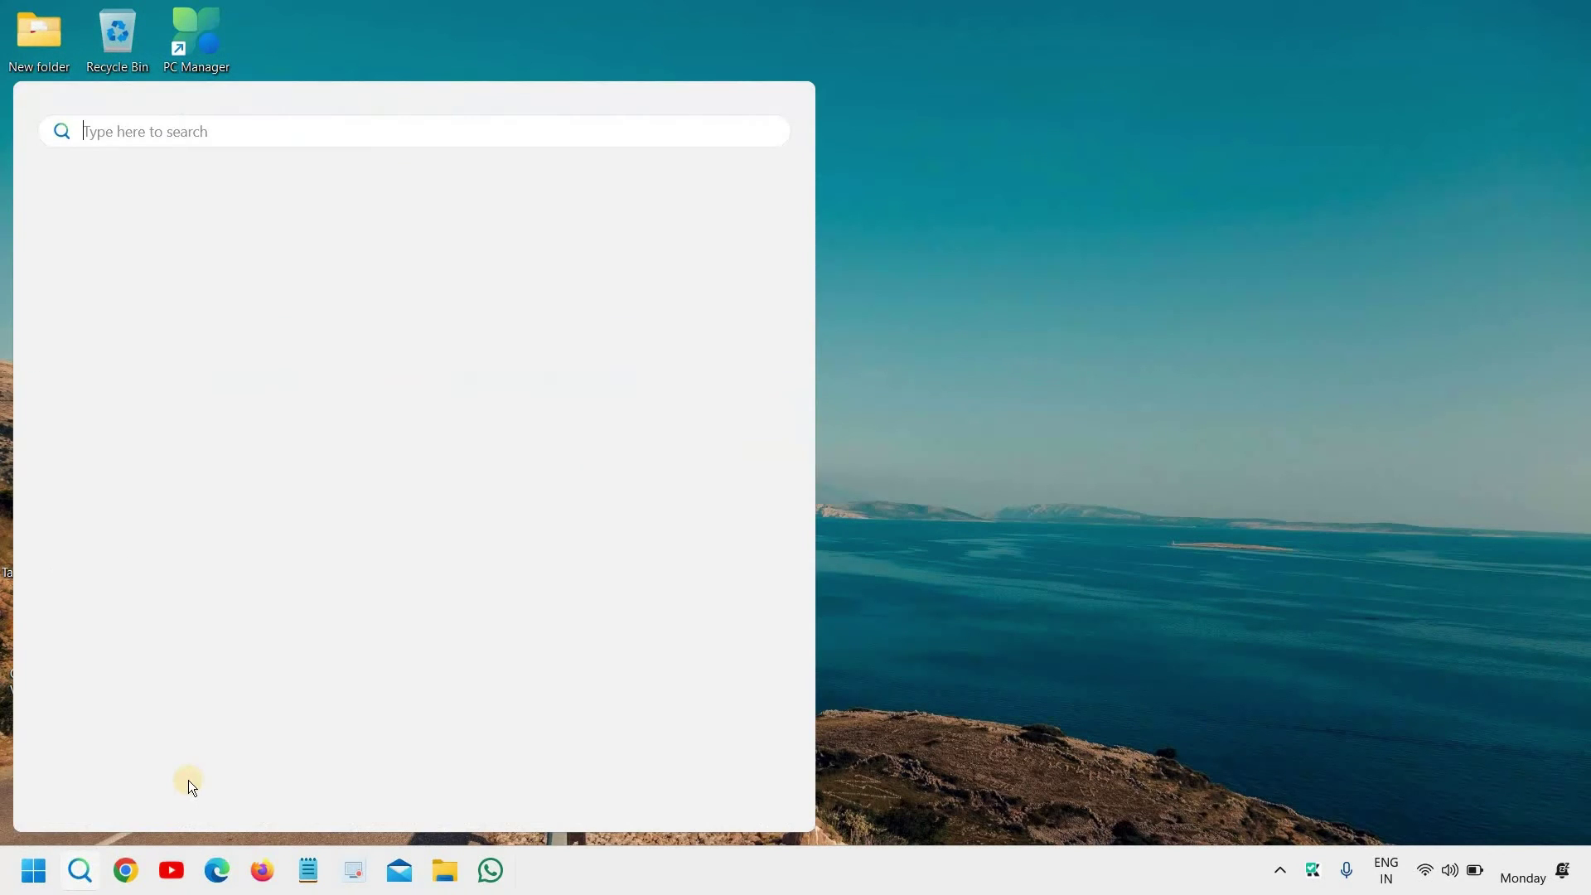
pyautogui.write('control')
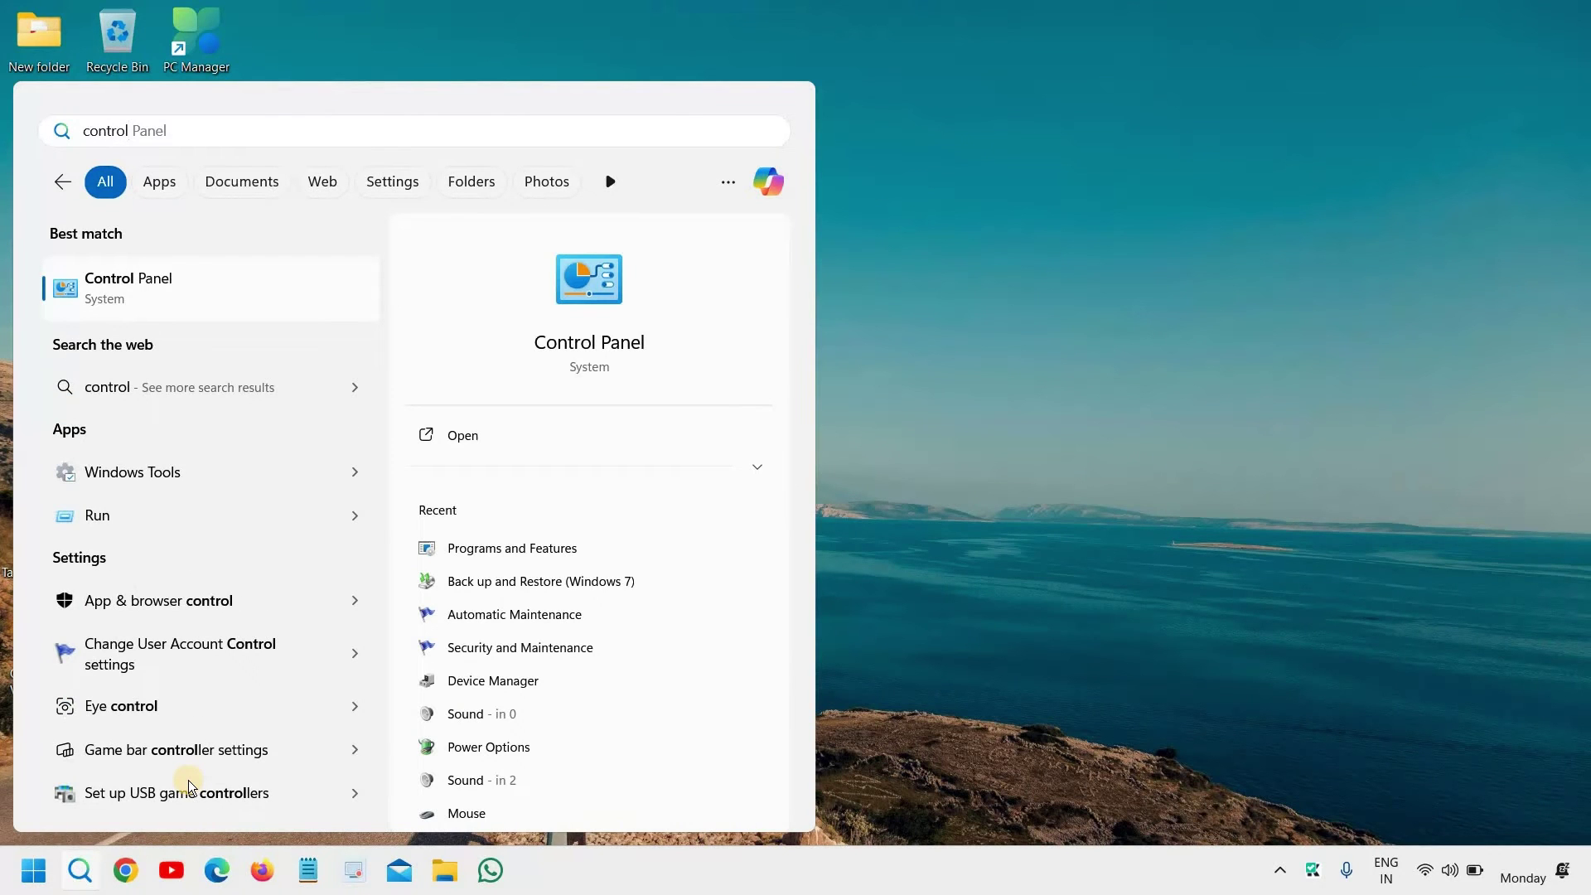
pyautogui.click(152, 301)
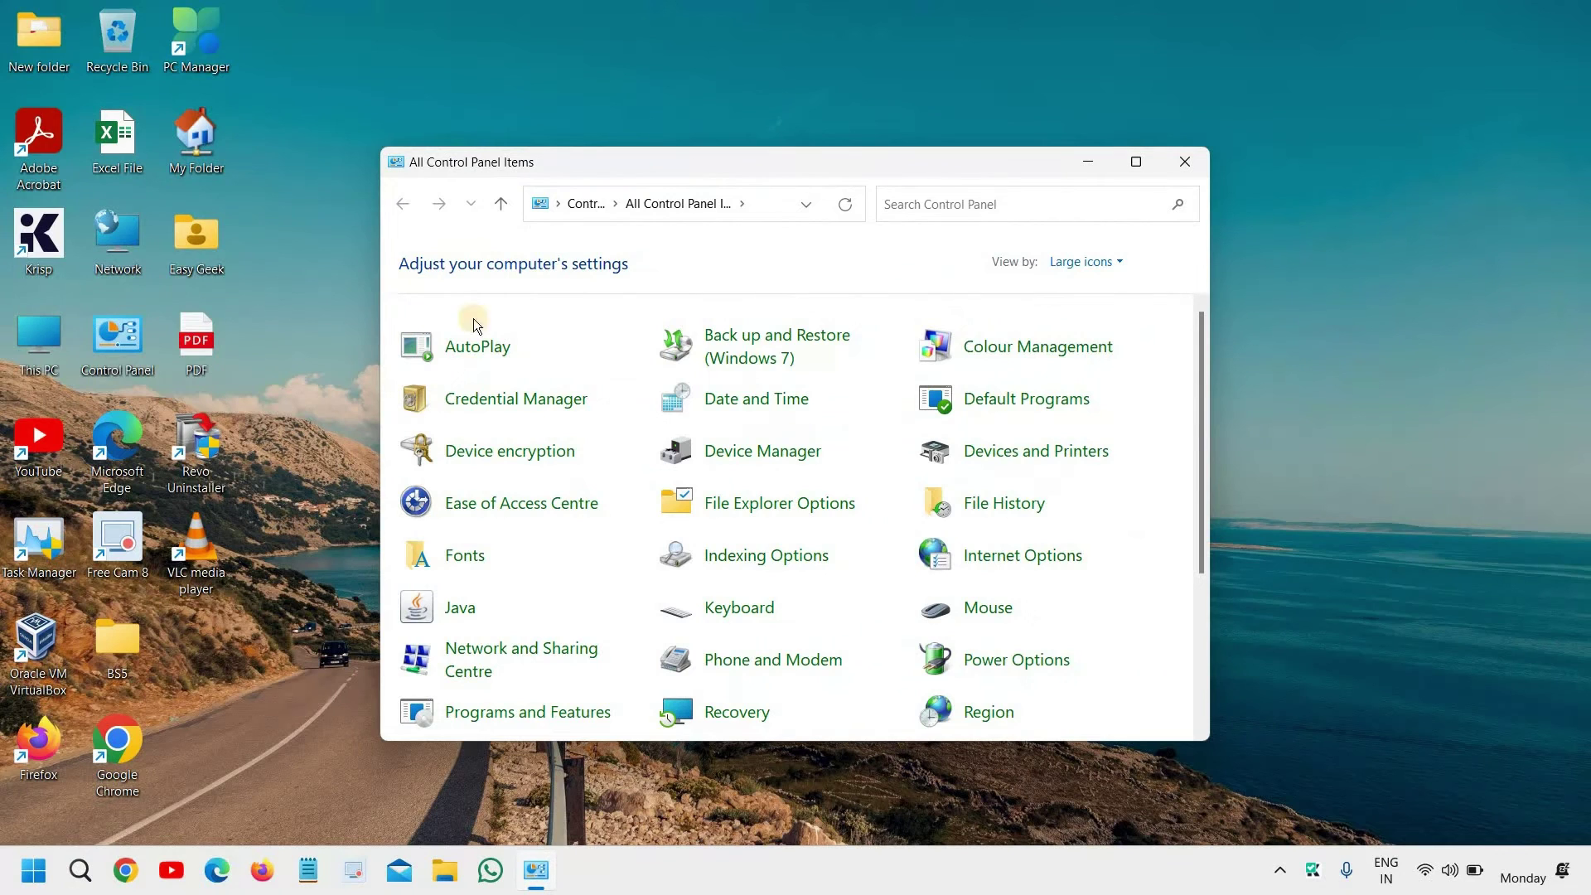
pyautogui.click(1137, 159)
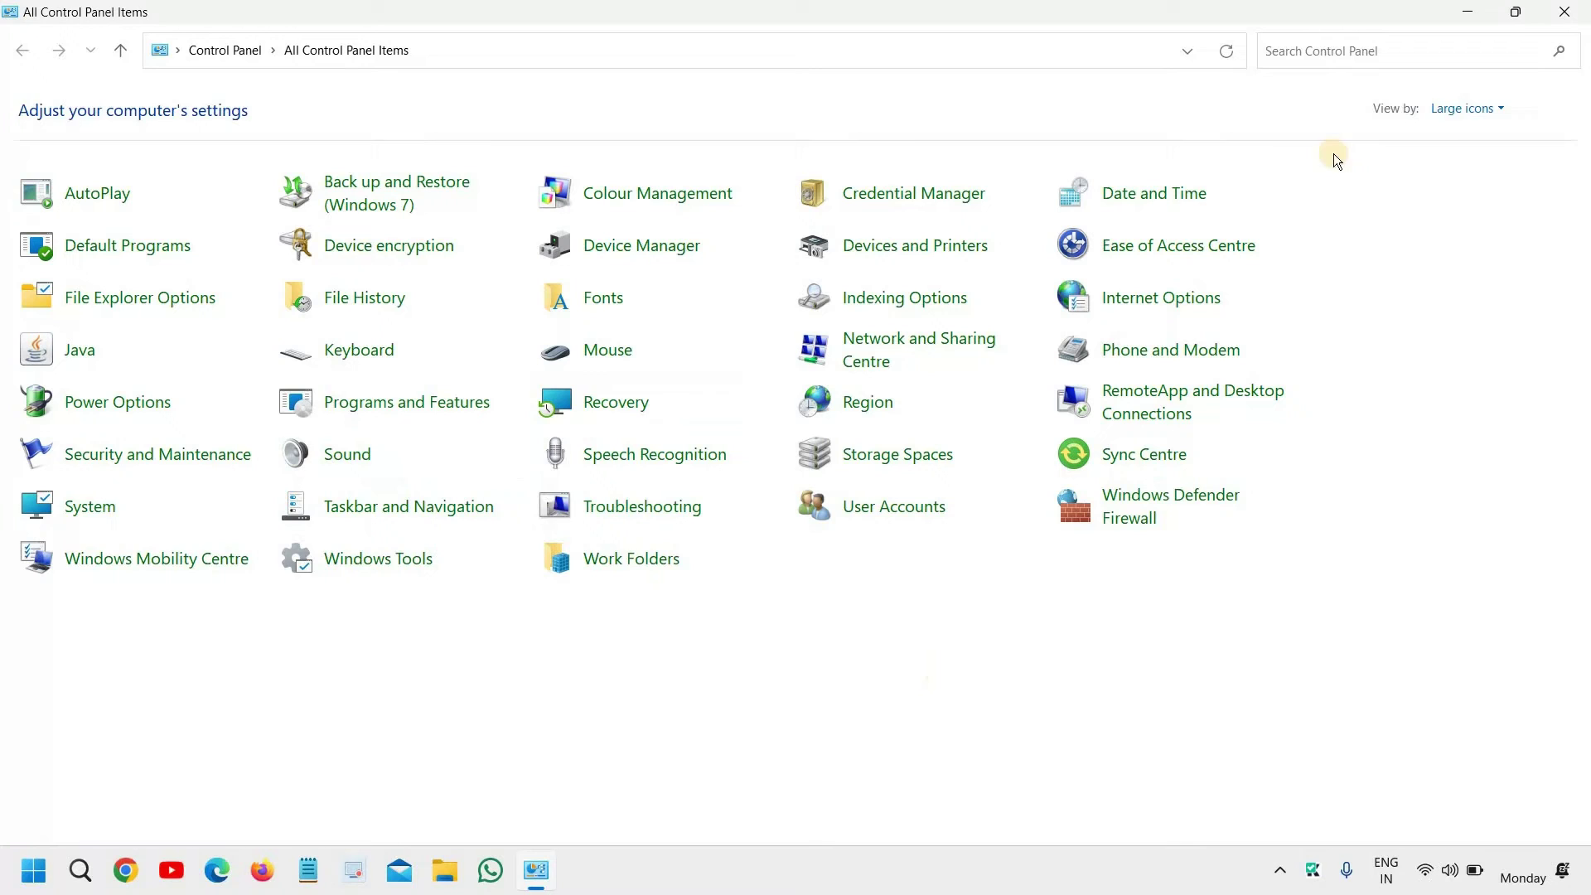
pyautogui.click(1468, 113)
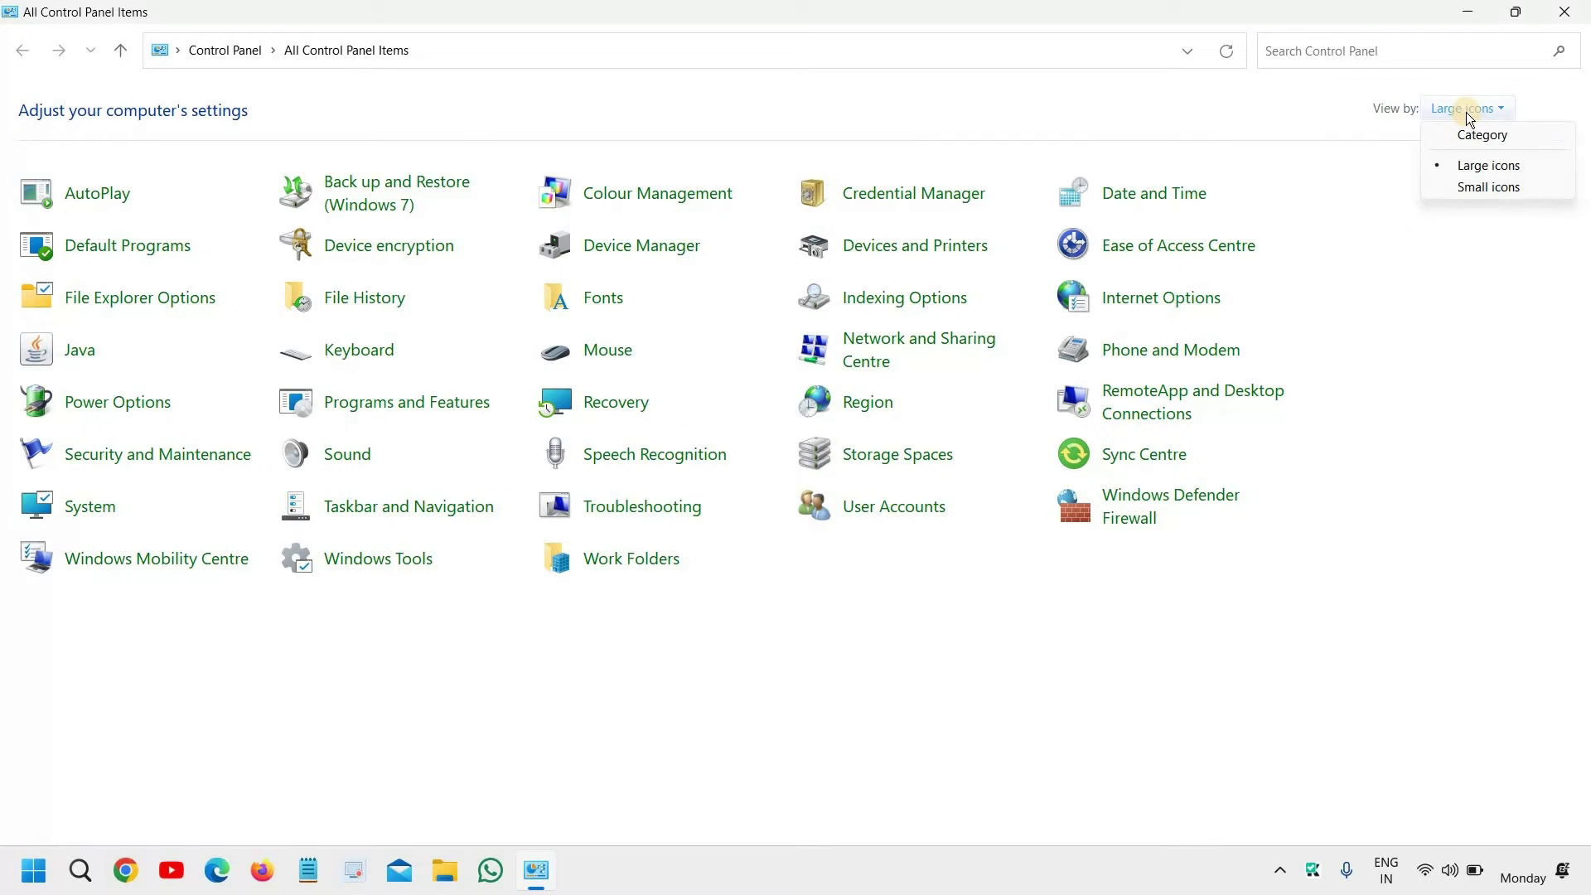
pyautogui.click(1487, 170)
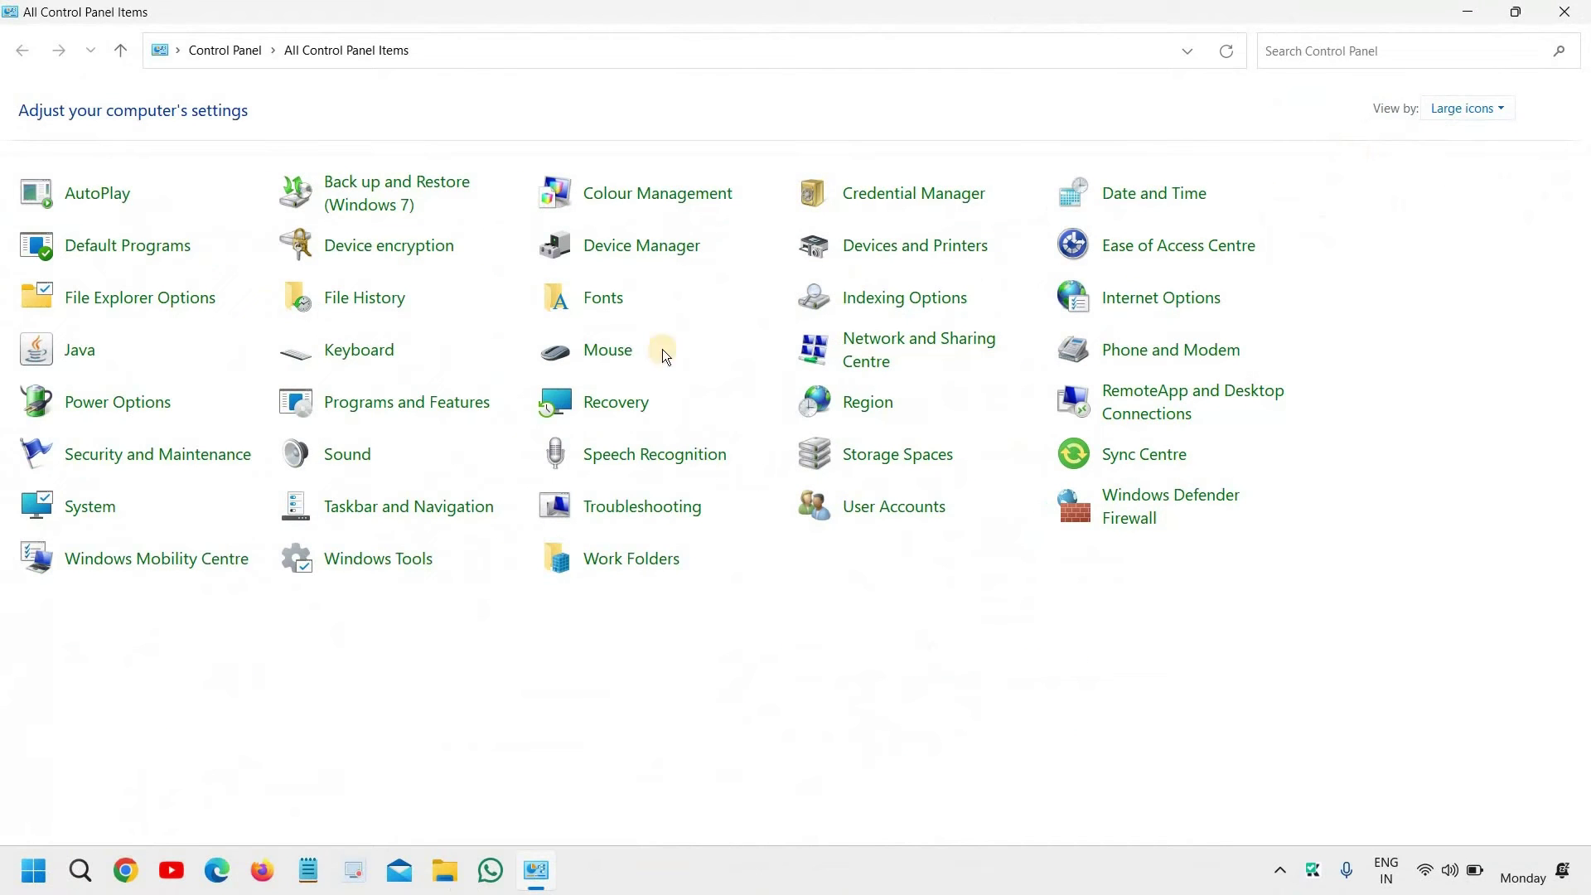
# Step: In the Sound settings, open the properties of the Realtek(R) Audio speakers and set their output level to 100
pyautogui.click(359, 460)
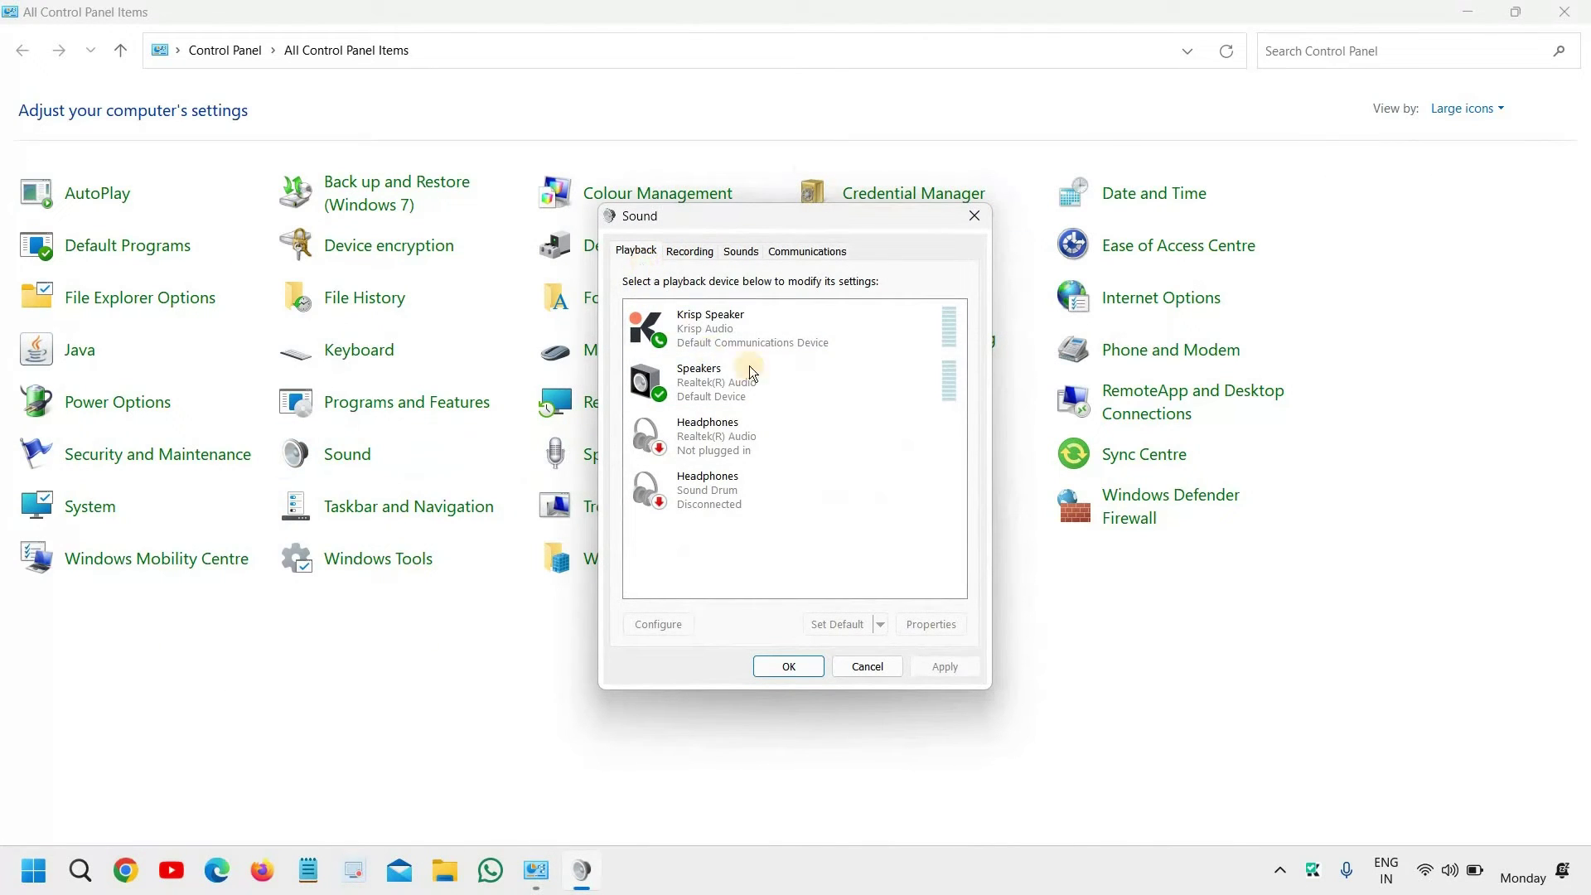
pyautogui.click(737, 395)
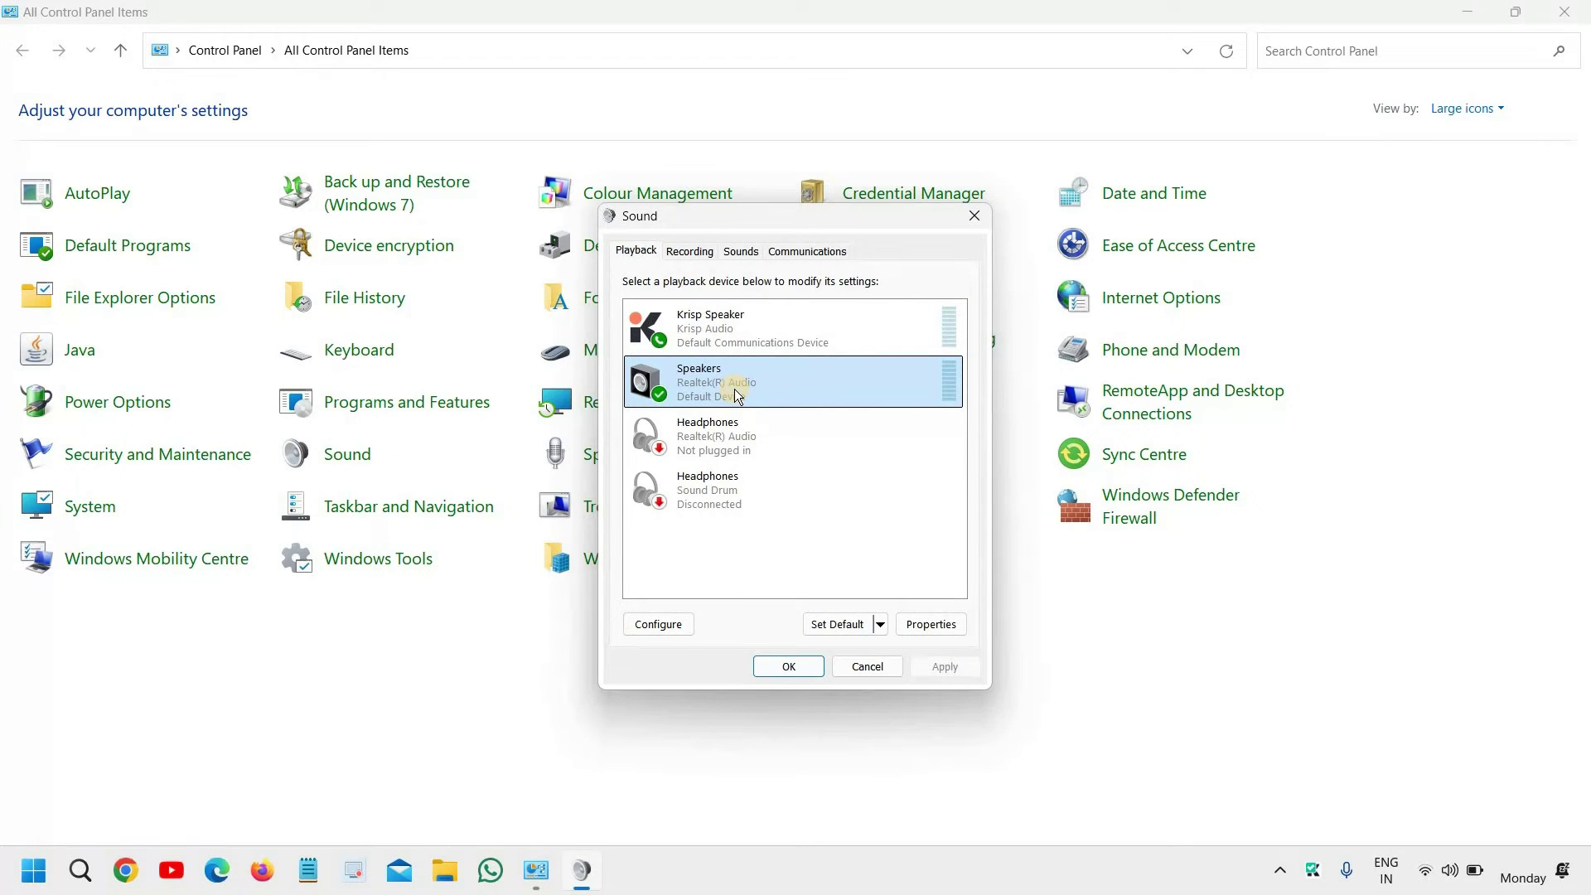
pyautogui.rightClick(737, 395)
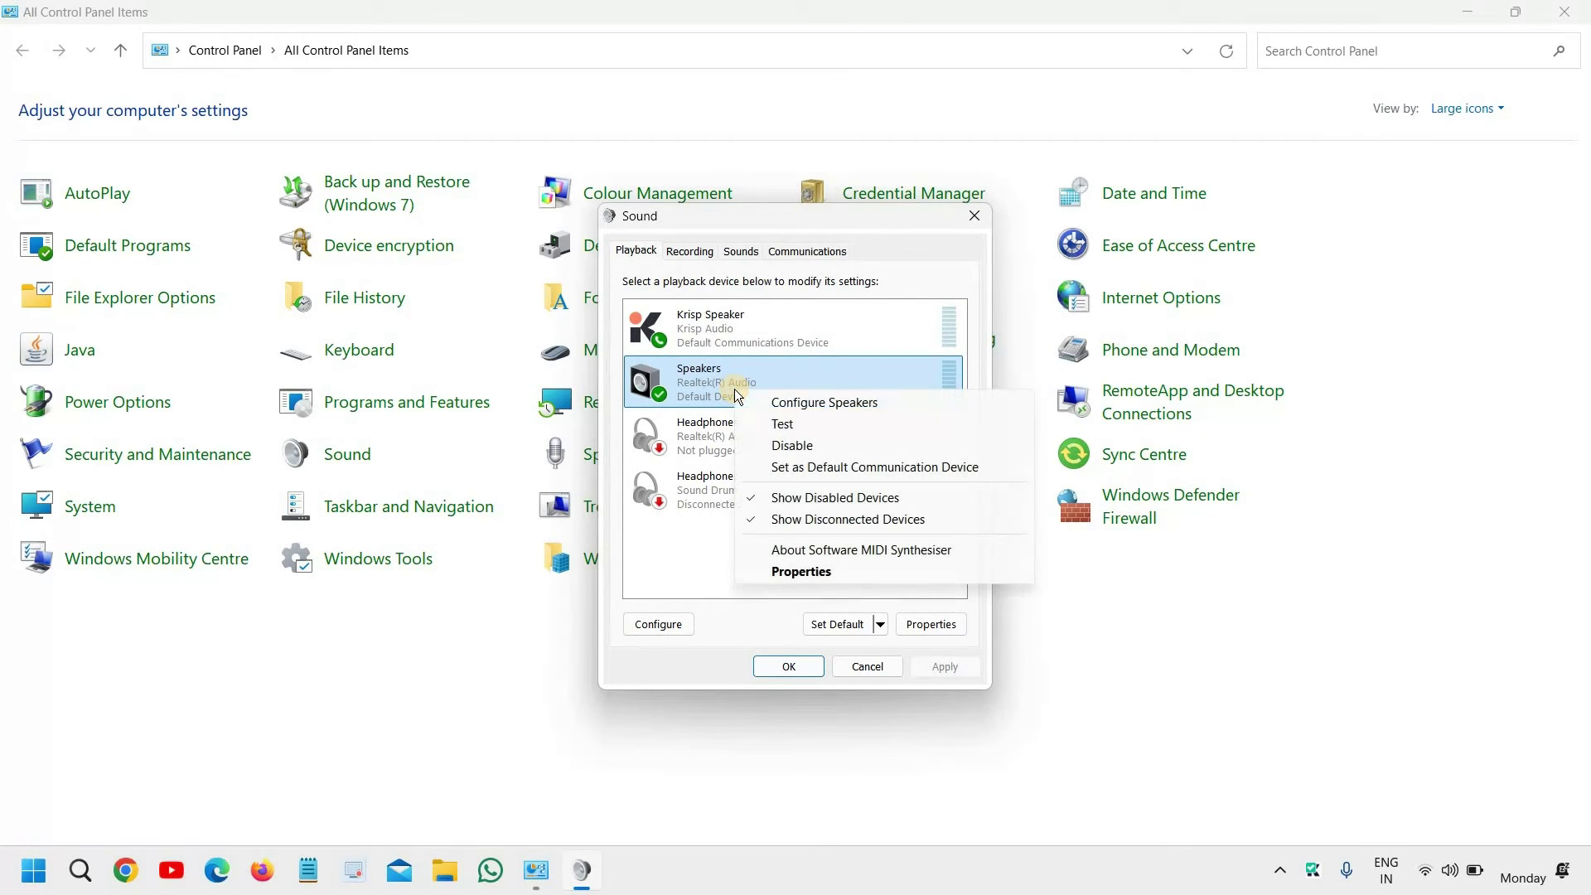
pyautogui.click(710, 378)
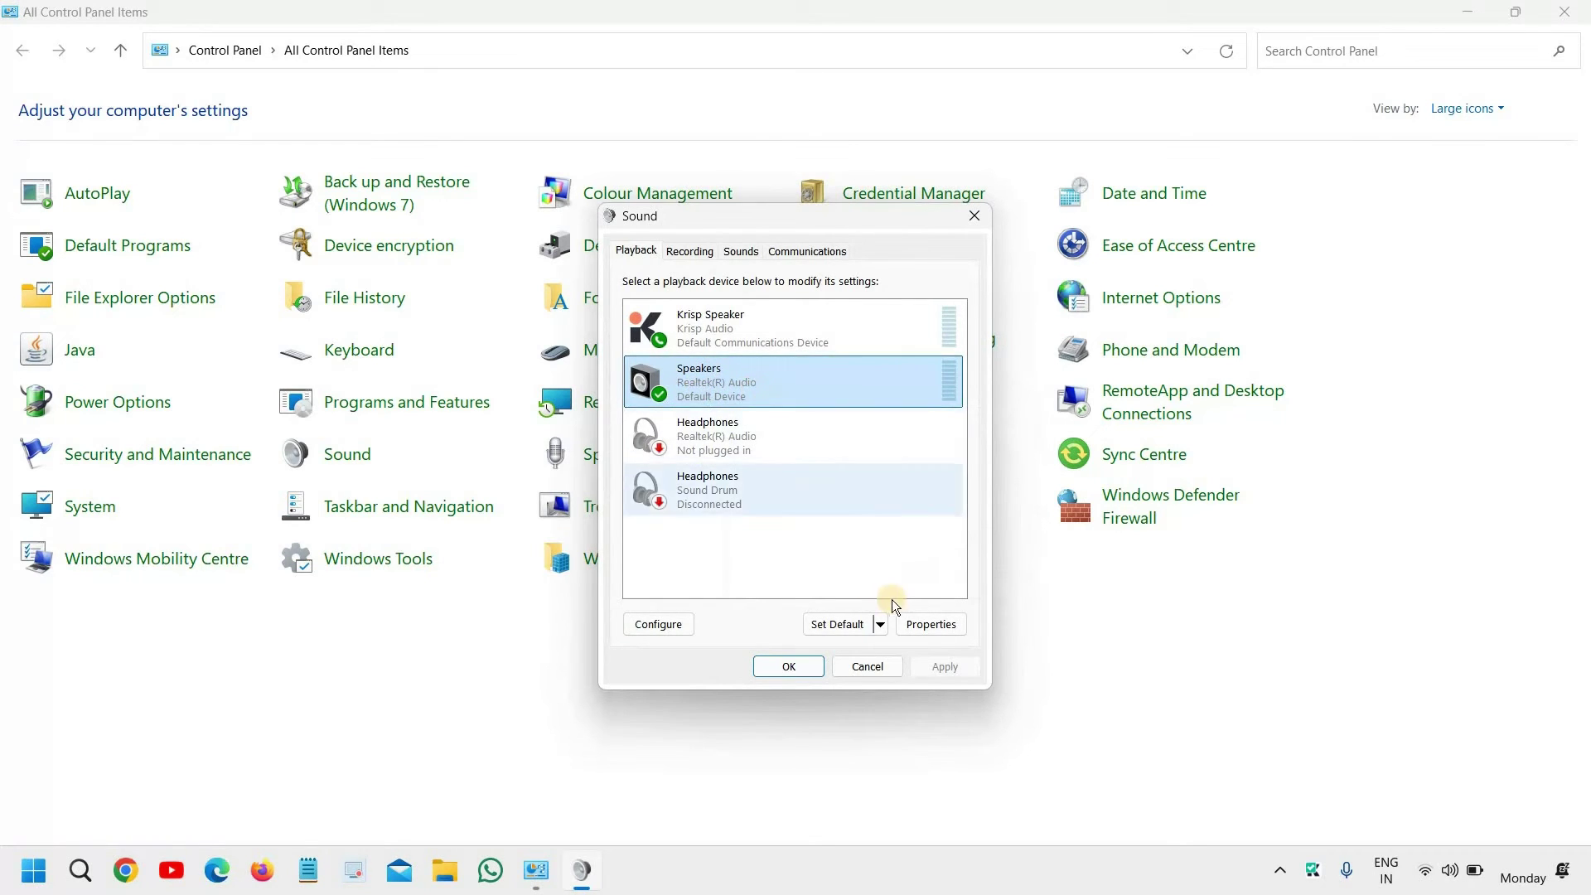
pyautogui.click(928, 626)
pyautogui.click(714, 327)
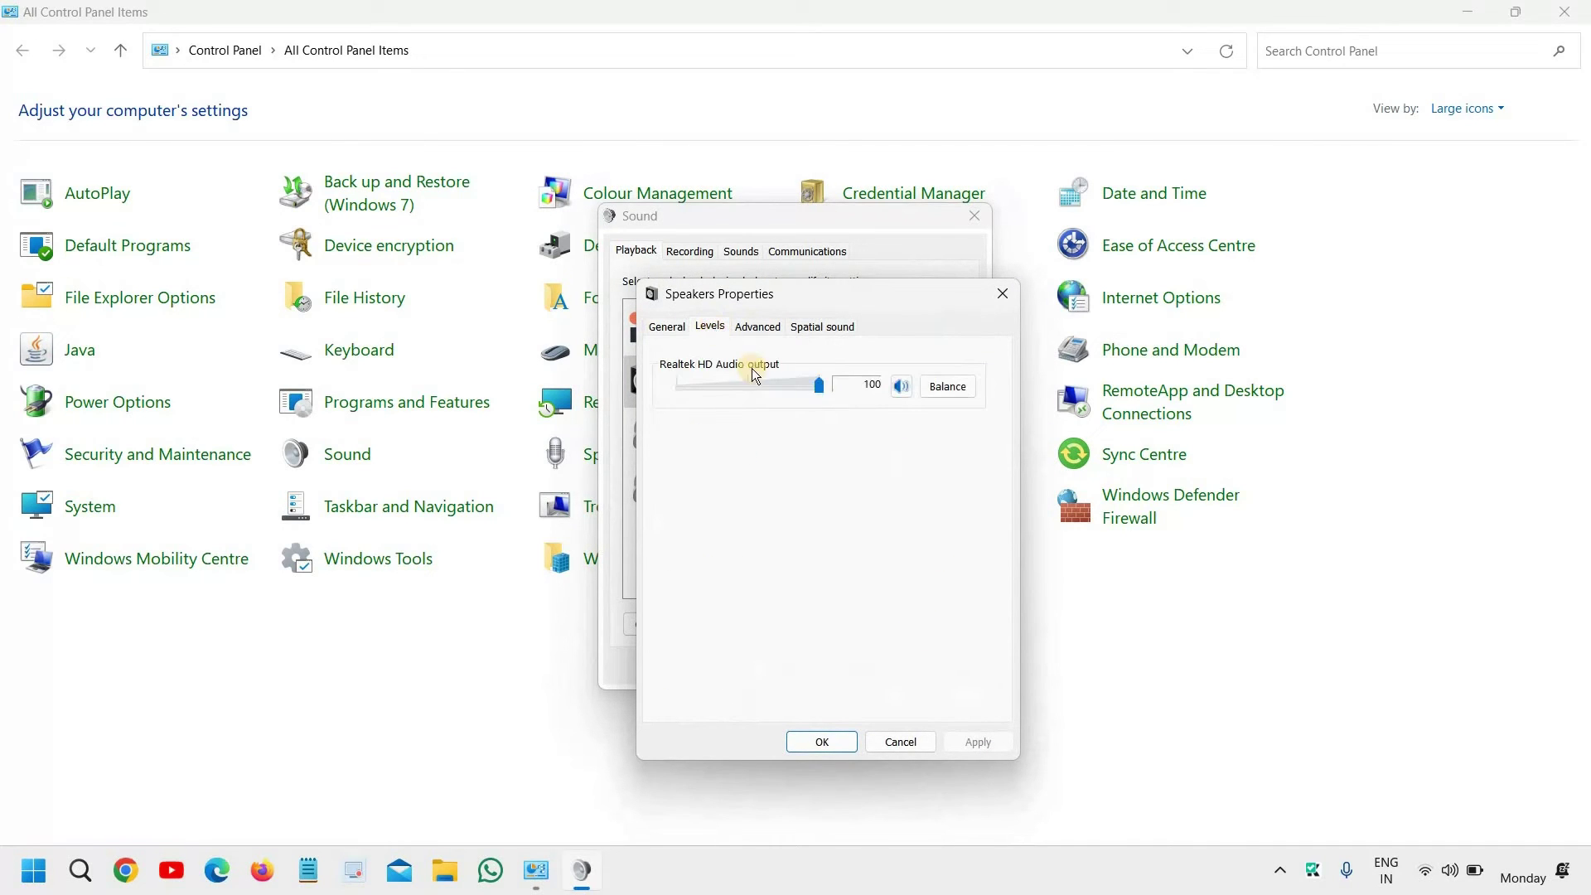
pyautogui.moveTo(823, 396); pyautogui.dragTo(853, 386)
# Step: Make sure audio enhancements are enabled in the speakers' advanced properties, save the sound settings and close Control Panel
pyautogui.click(756, 327)
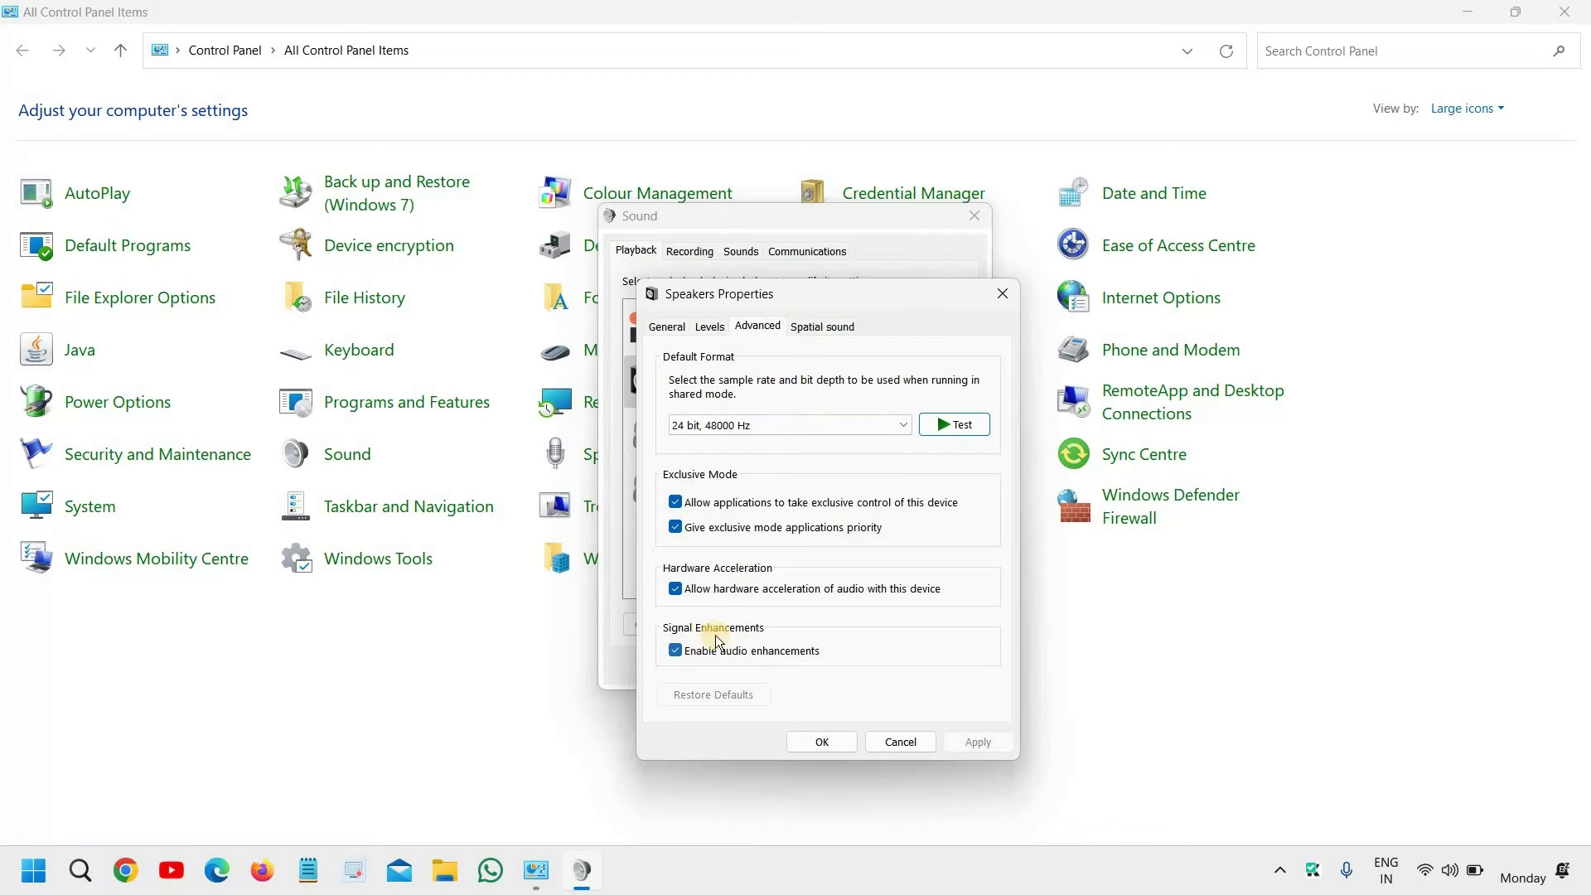
pyautogui.click(676, 651)
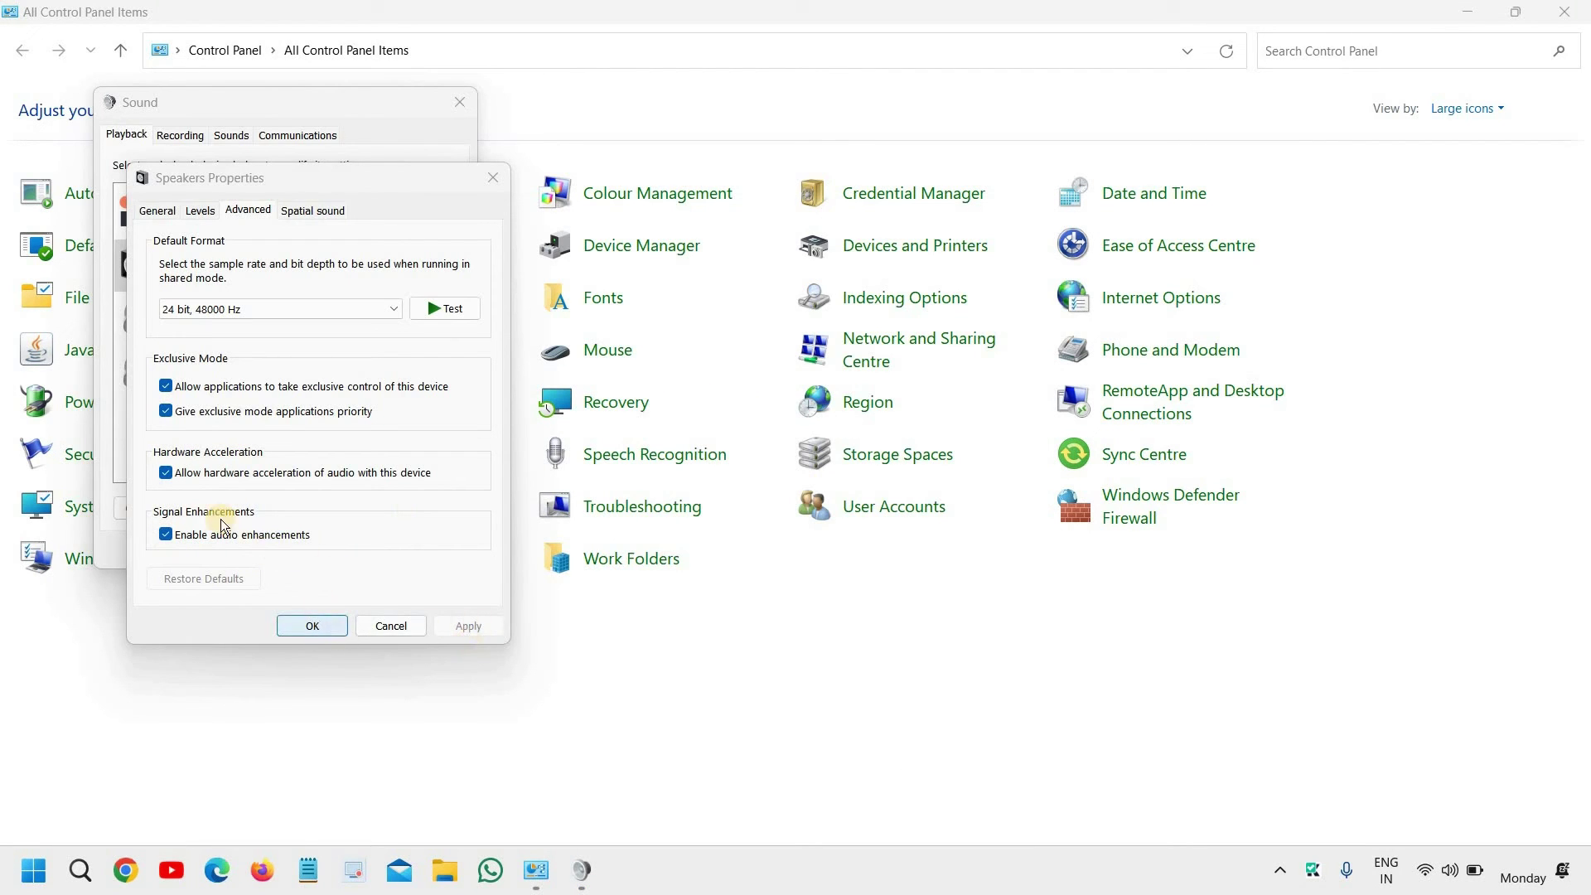
pyautogui.click(167, 534)
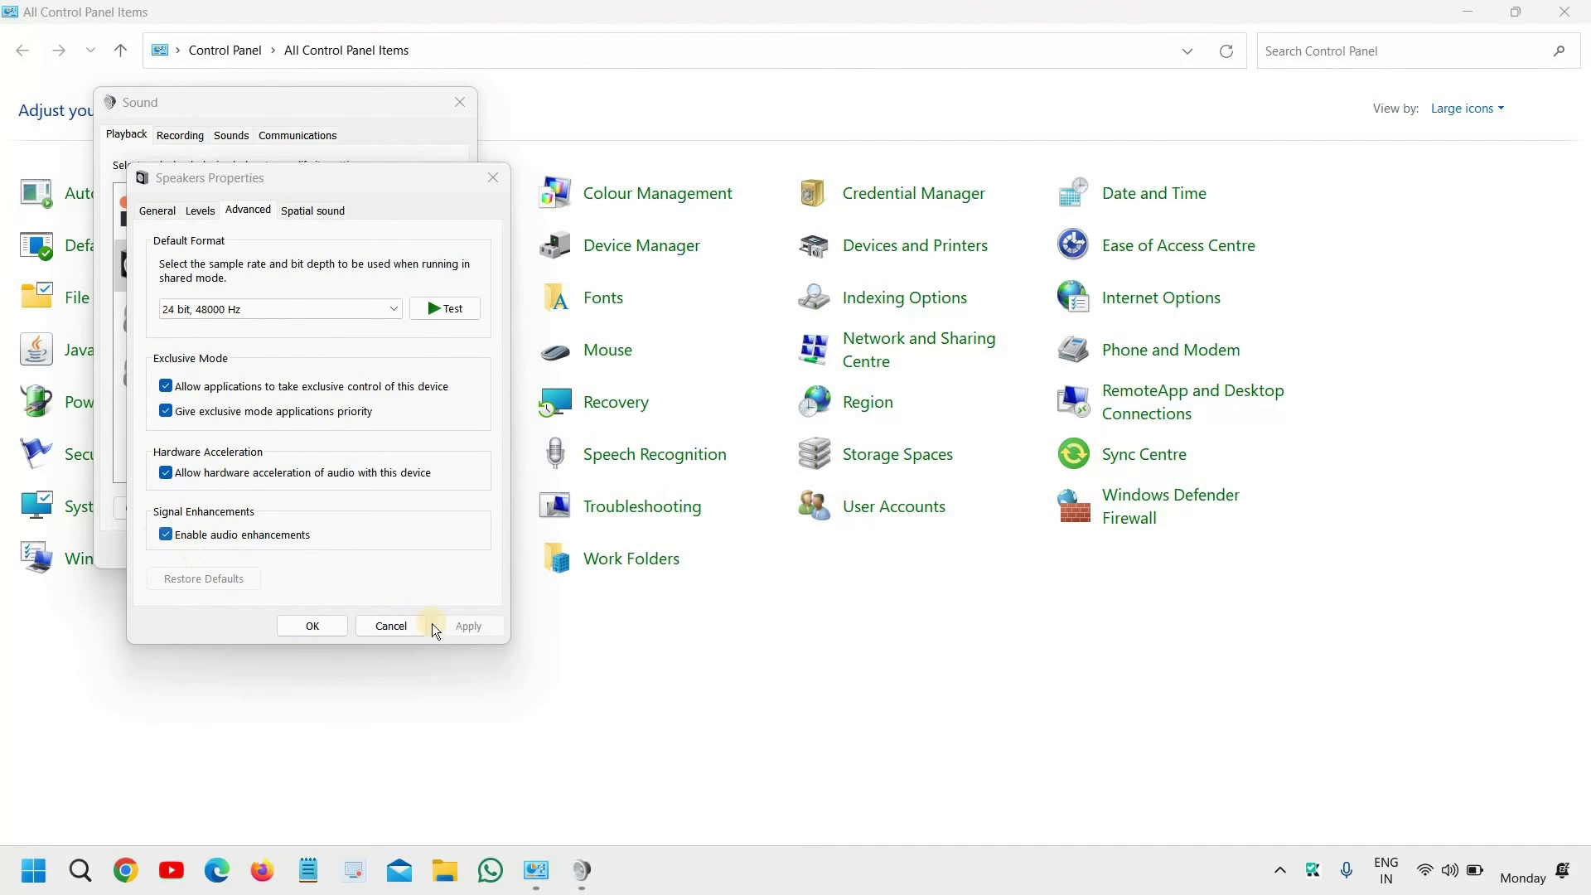
pyautogui.click(312, 625)
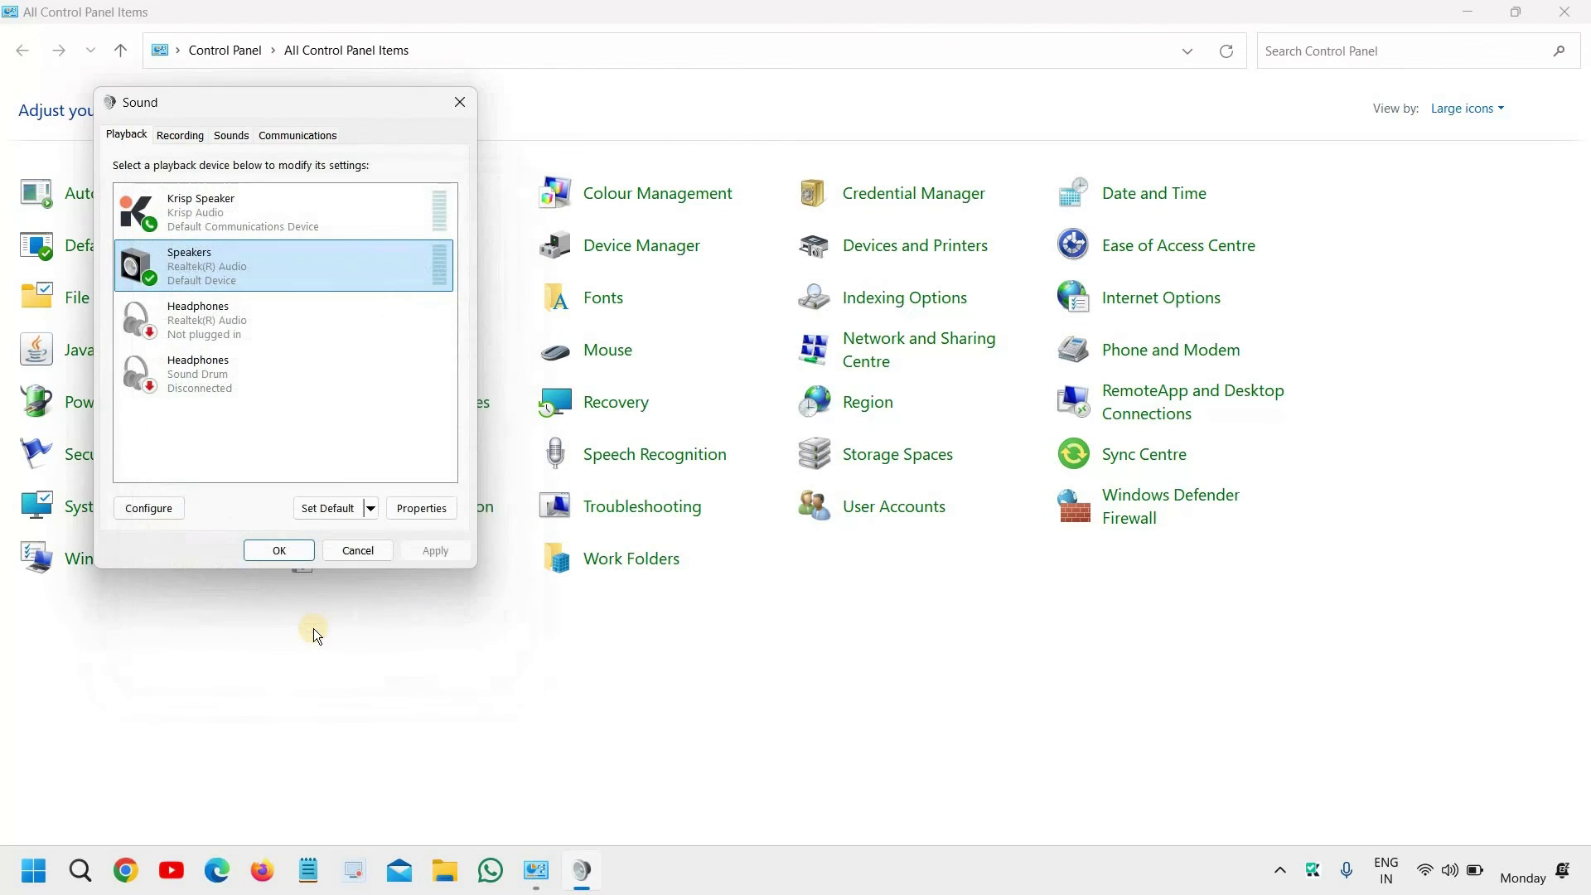
pyautogui.click(277, 551)
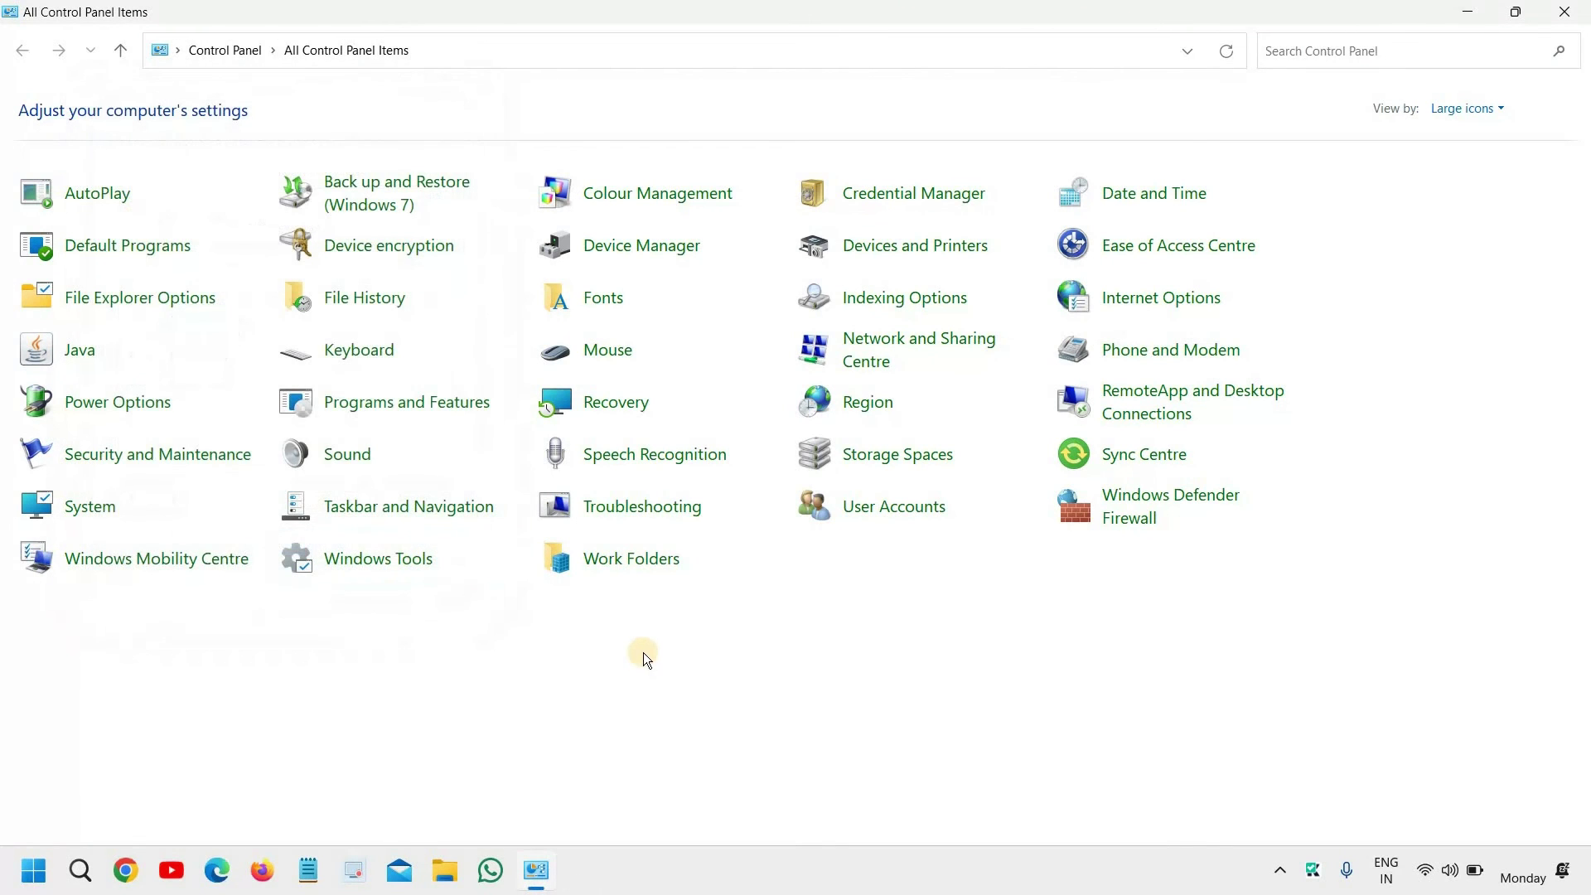
pyautogui.click(1564, 12)
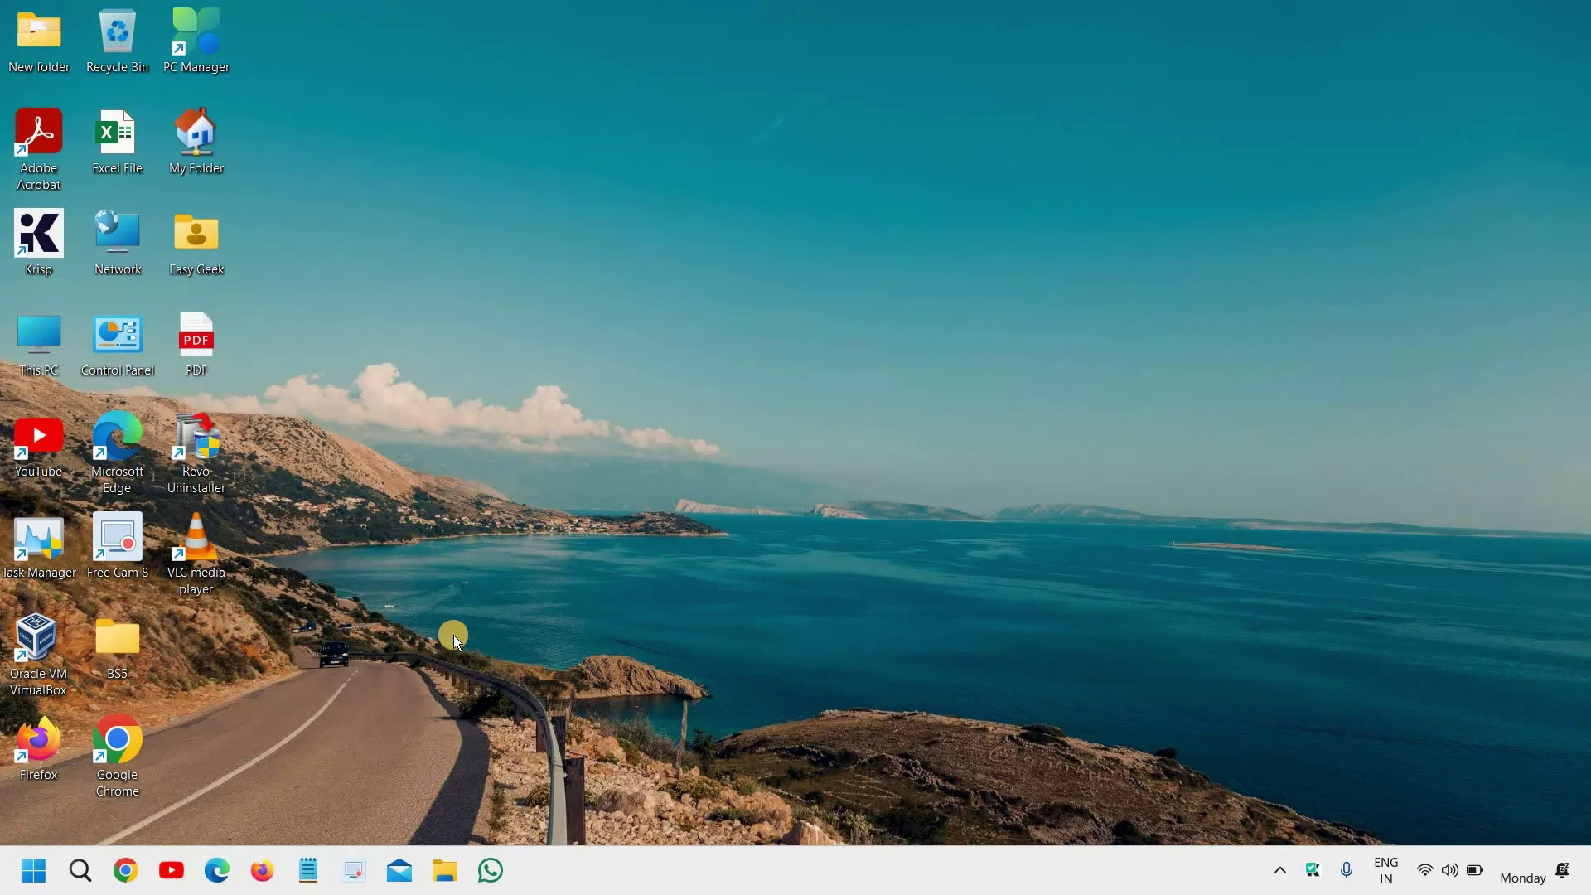
# Step: Relaunch VLC media player and accept its privacy policy with metadata network access and regular update checks allowed
pyautogui.doubleClick(217, 555)
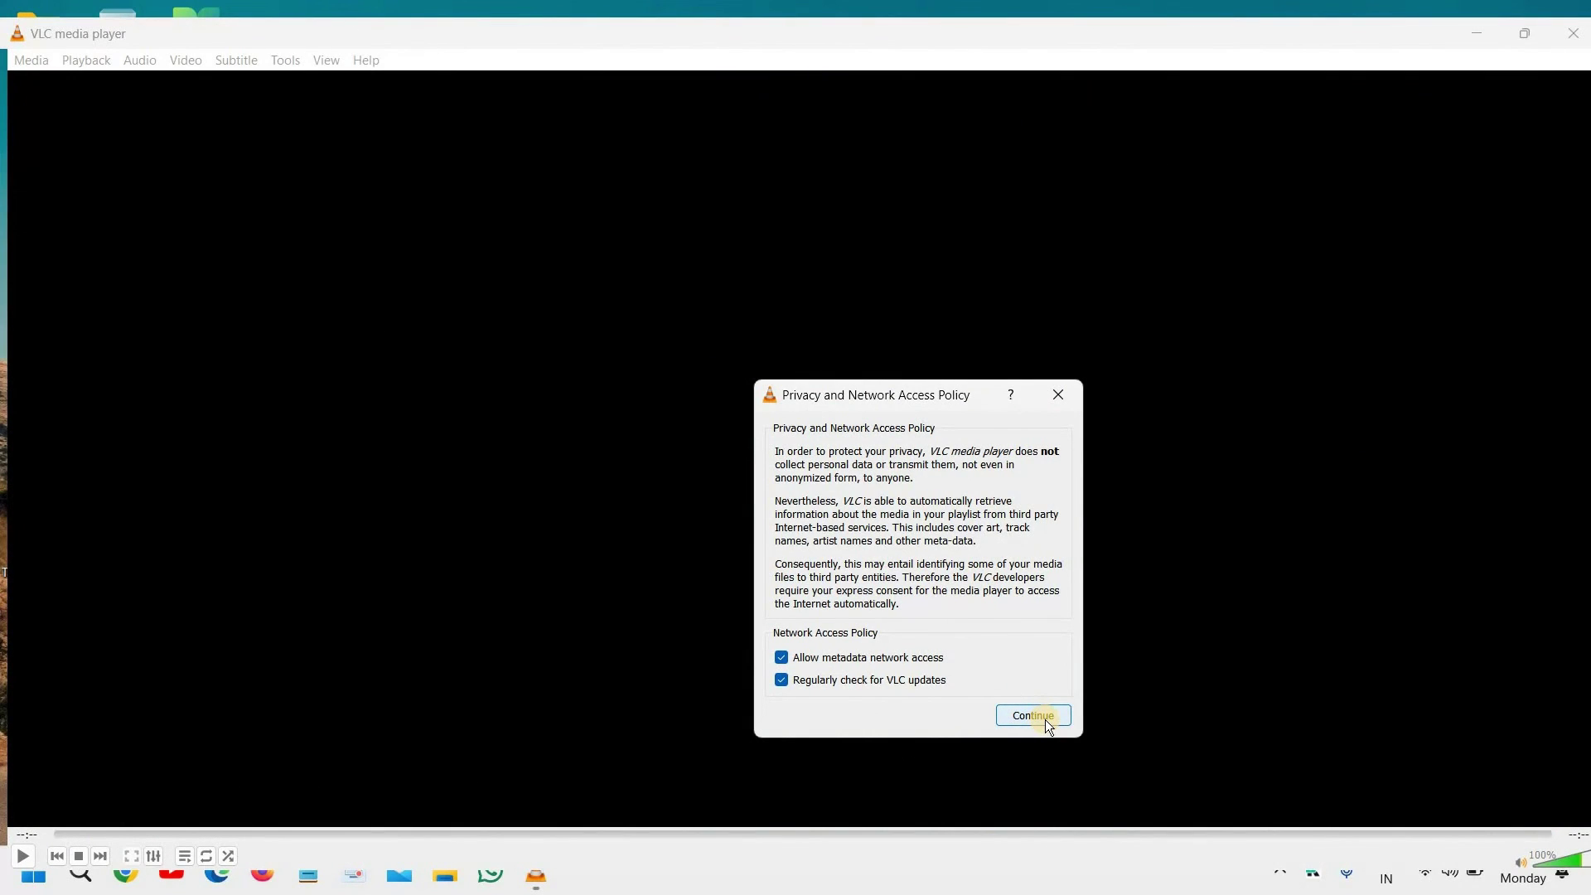
pyautogui.click(1033, 715)
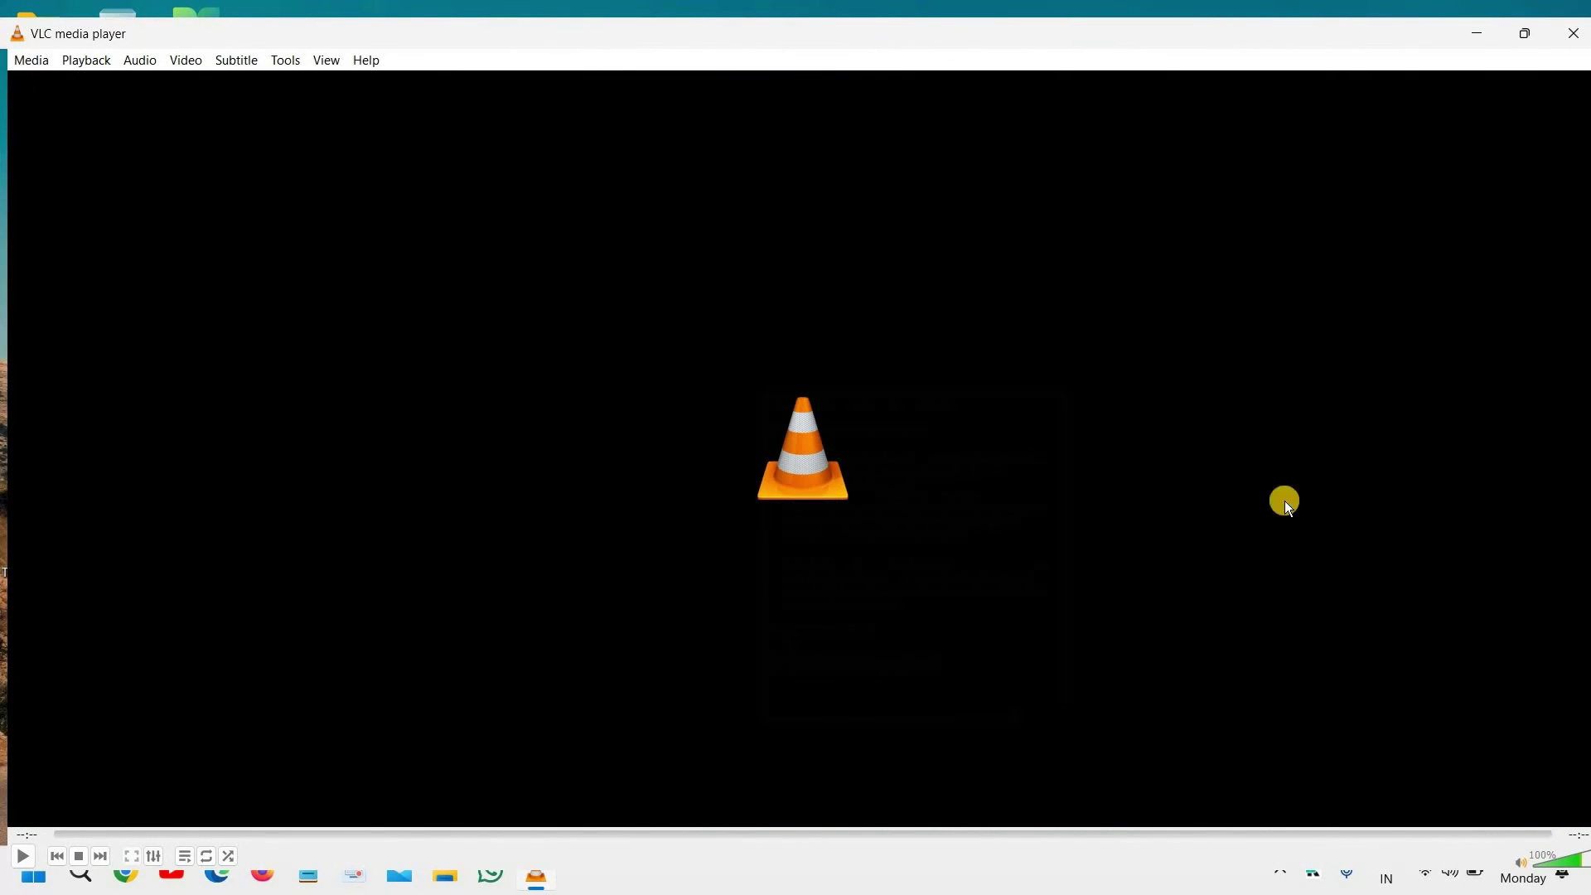